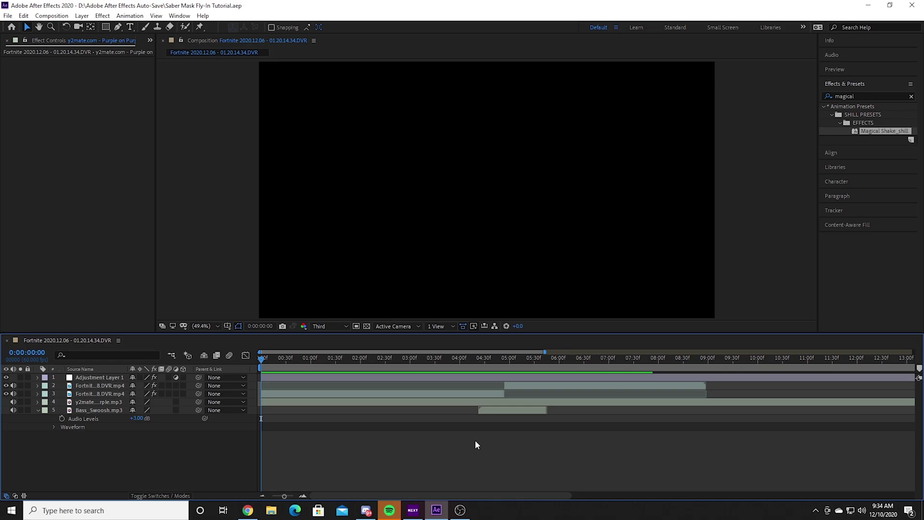
# Step: Preview the composition and place the playhead at the cut between the two gameplay clips, at 0:00:04:54
pyautogui.press('space')
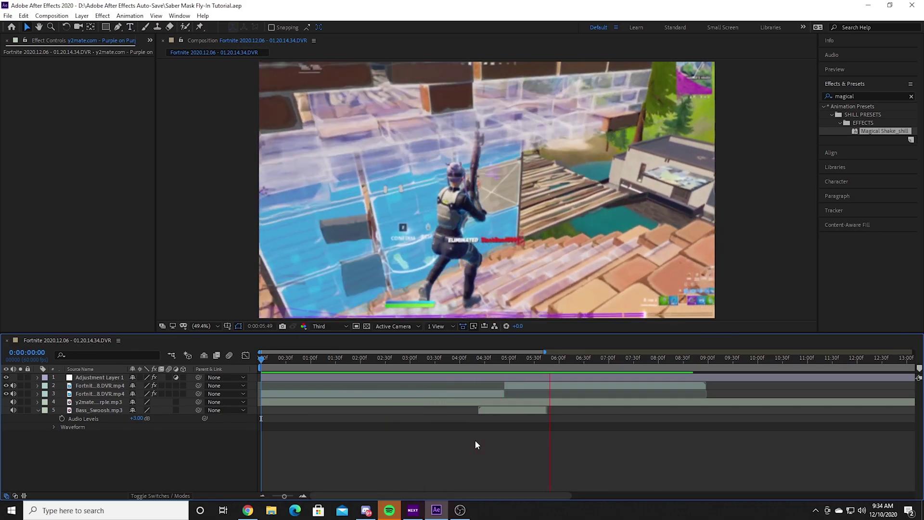
pyautogui.click(607, 370)
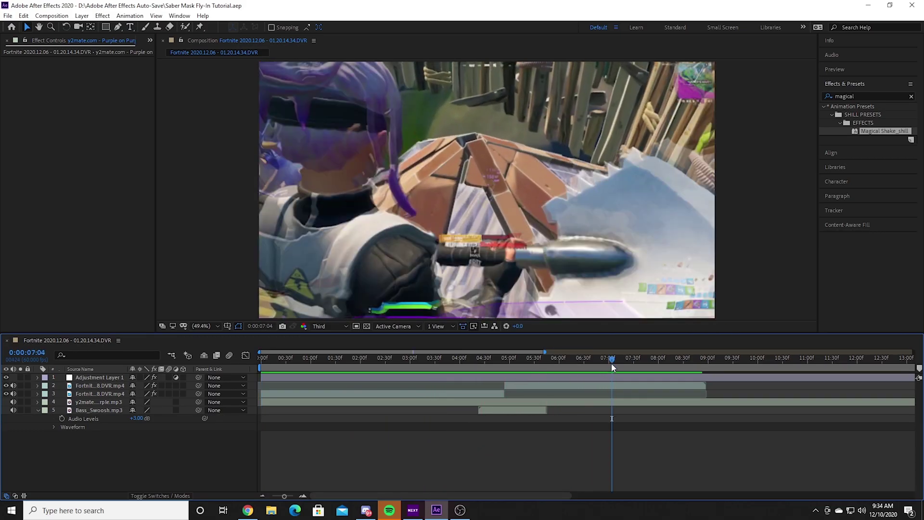
pyautogui.moveTo(608, 370); pyautogui.dragTo(504, 403)
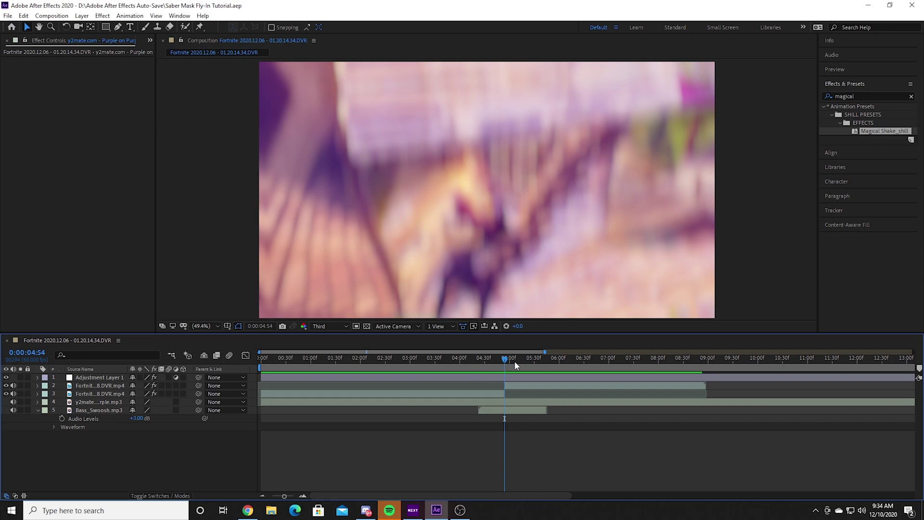
pyautogui.moveTo(515, 366)
pyautogui.mouseDown()
pyautogui.moveTo(490, 371)
pyautogui.moveTo(505, 376)
pyautogui.mouseUp()
pyautogui.click(506, 386)
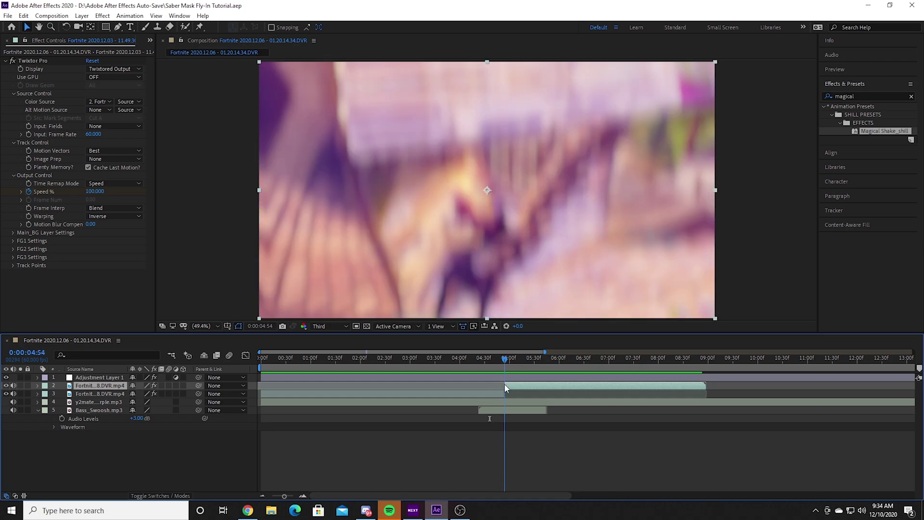
# Step: Duplicate the first gameplay clip's layer and remove the Twixtor Pro effect and the Opacity keyframes from the copy
pyautogui.click(492, 392)
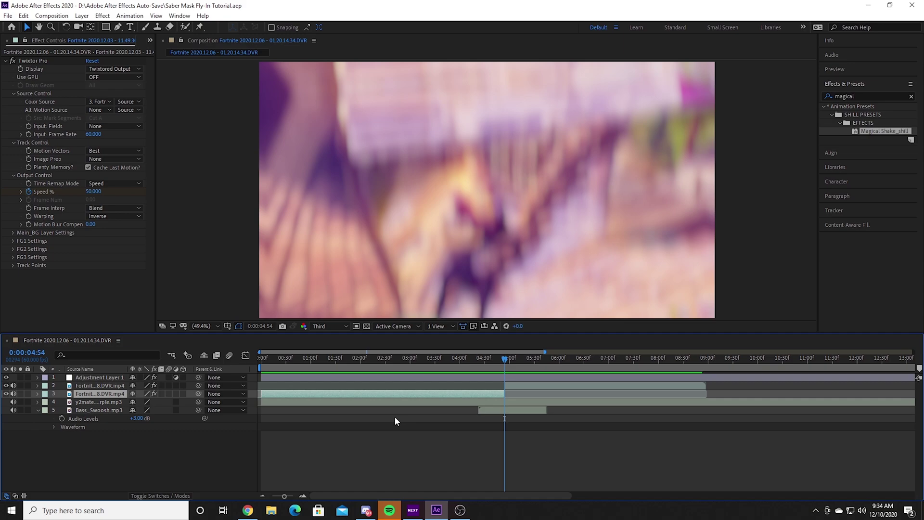
pyautogui.hotkey('ctrl', 'd')
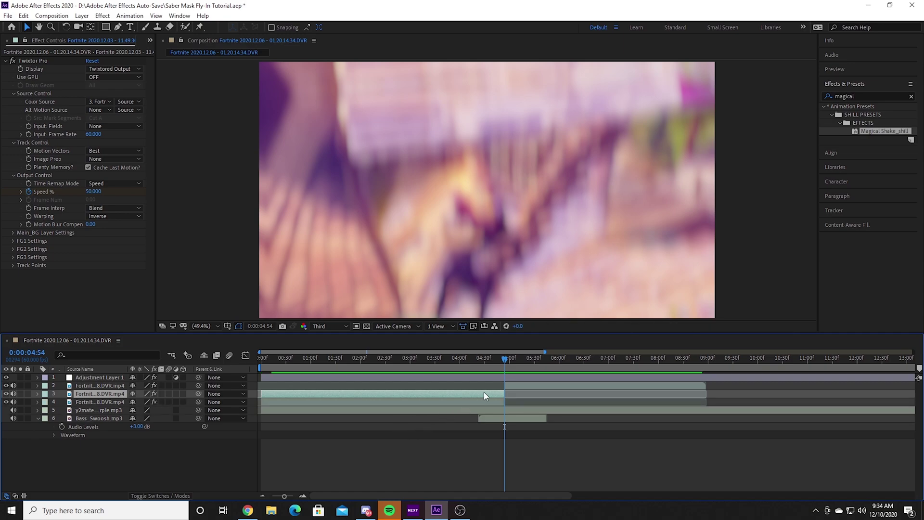
pyautogui.moveTo(484, 392); pyautogui.dragTo(486, 392)
pyautogui.press('u')
pyautogui.click(88, 402)
pyautogui.press('Delete')
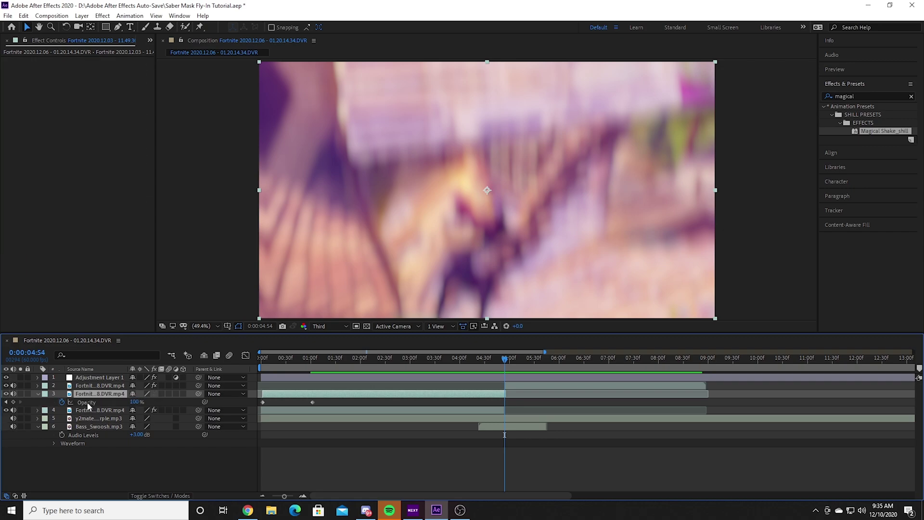
pyautogui.press('Delete')
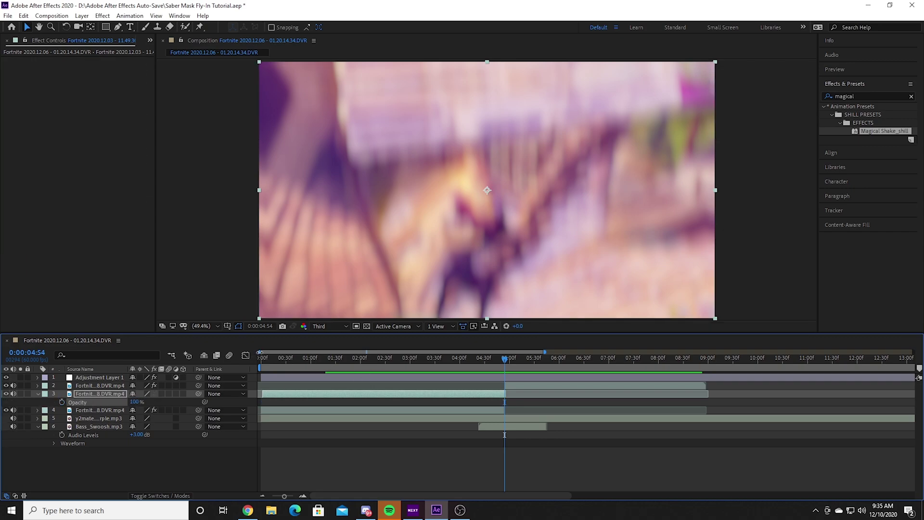
# Step: Apply Freeze Frame to the duplicated clip at 0:00:04:54
pyautogui.moveTo(260, 352); pyautogui.dragTo(310, 351)
pyautogui.rightClick(407, 393)
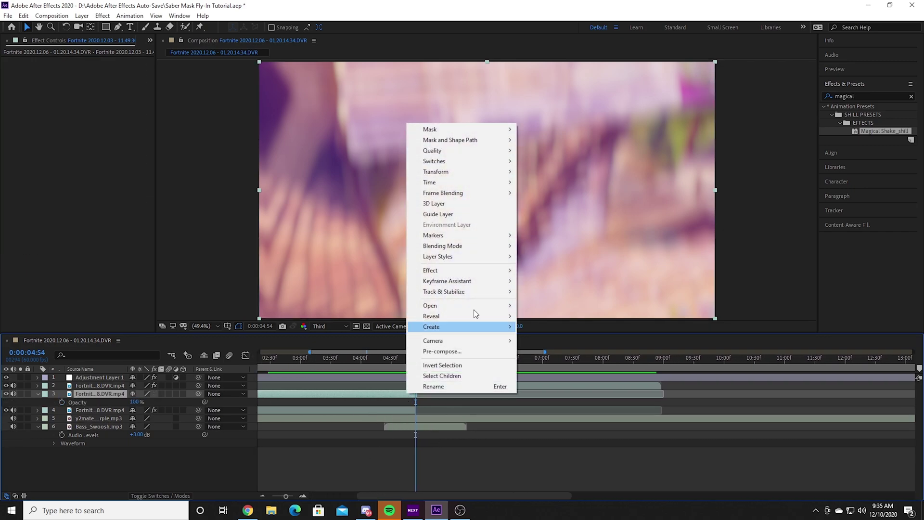
pyautogui.rightClick(386, 394)
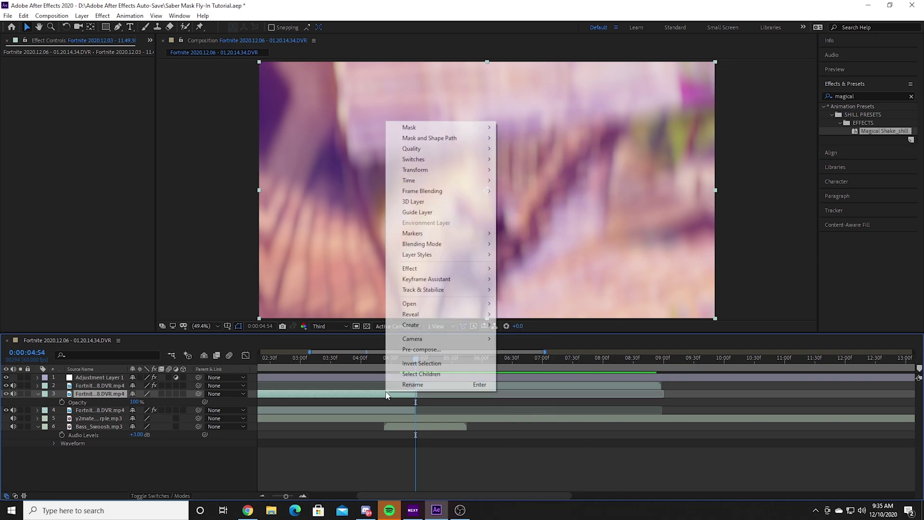
pyautogui.moveTo(420, 182)
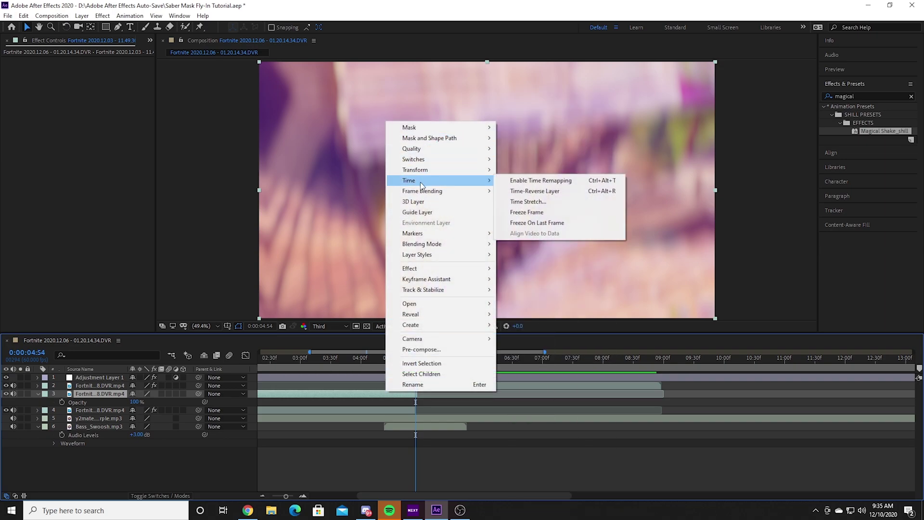
pyautogui.click(520, 212)
# Step: Split the frozen layer at 0:00:04:23, where the swoosh sound begins, and delete the part before the split
pyautogui.moveTo(310, 352); pyautogui.dragTo(284, 352)
pyautogui.moveTo(462, 365); pyautogui.dragTo(466, 371)
pyautogui.moveTo(545, 352); pyautogui.dragTo(493, 360)
pyautogui.moveTo(509, 359); pyautogui.dragTo(480, 384)
pyautogui.hotkey('ctrl', 'shift', 'd')
pyautogui.click(472, 403)
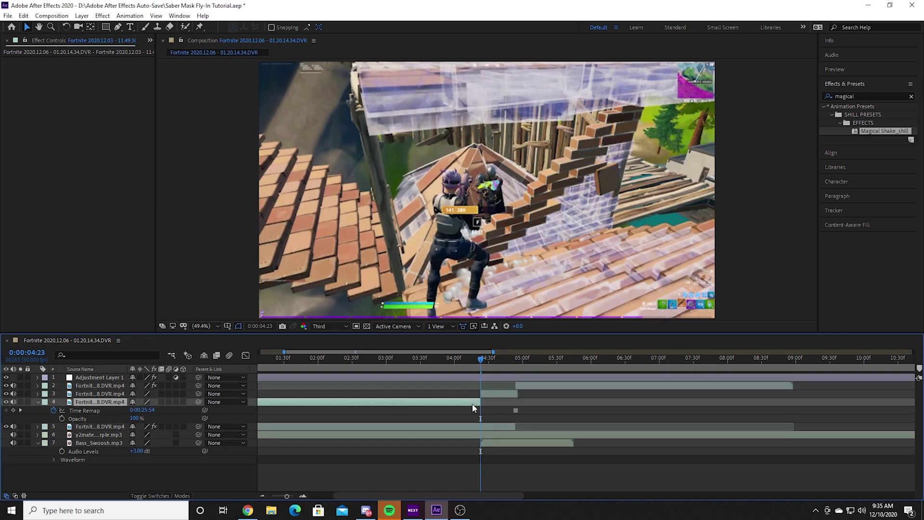
pyautogui.press('Delete')
# Step: Open the short frozen layer in its own viewer and trace a closed mask around the character with the Pen tool
pyautogui.click(483, 365)
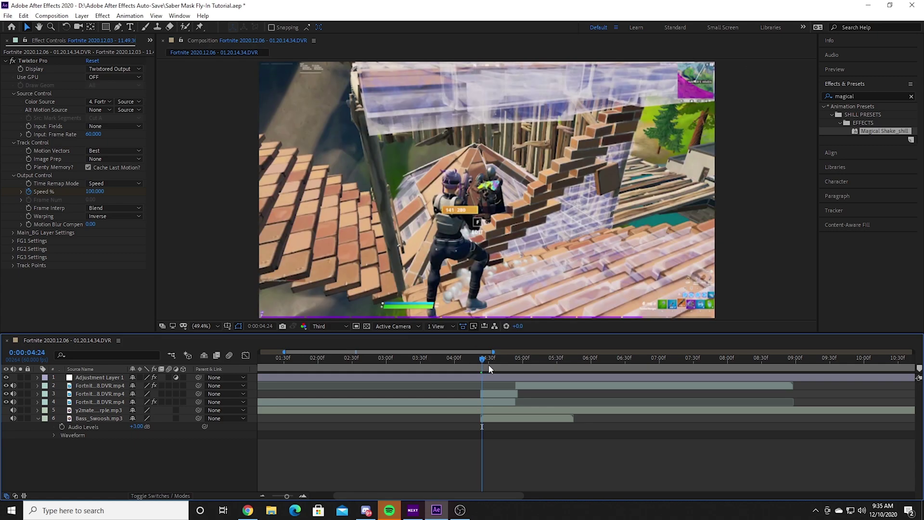
pyautogui.doubleClick(493, 392)
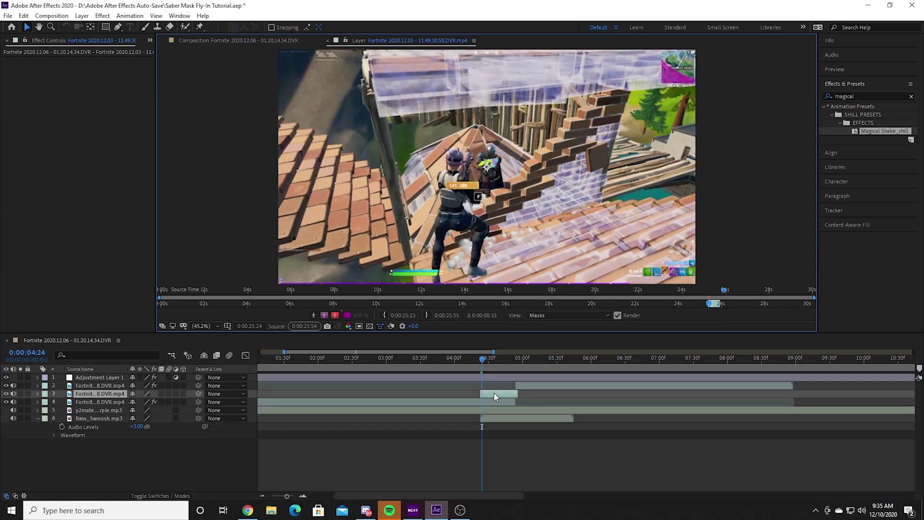
pyautogui.scroll(4, 426, 216)
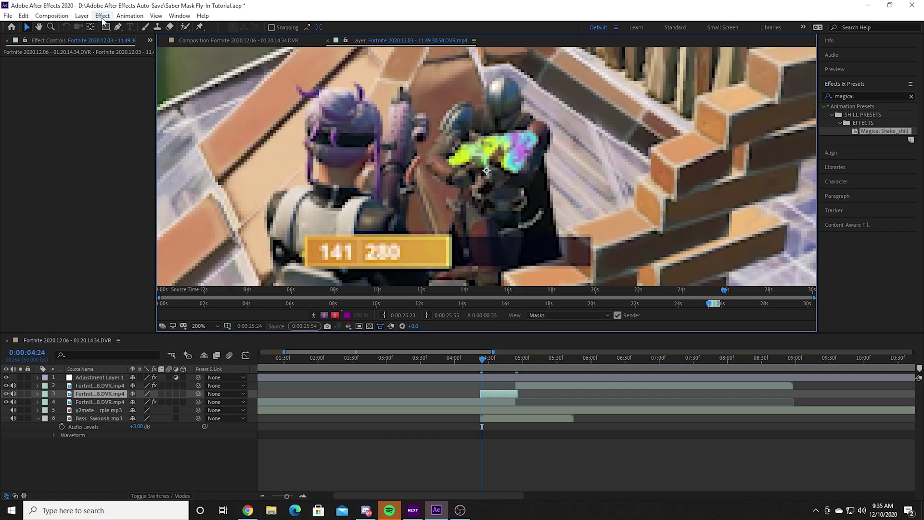
pyautogui.click(117, 28)
pyautogui.click(310, 91)
pyautogui.click(297, 87)
pyautogui.click(305, 117)
pyautogui.click(267, 226)
pyautogui.moveTo(272, 262); pyautogui.dragTo(303, 88)
pyautogui.click(314, 154)
pyautogui.click(309, 171)
pyautogui.click(301, 182)
pyautogui.click(299, 199)
pyautogui.click(292, 221)
pyautogui.click(289, 248)
pyautogui.moveTo(298, 241); pyautogui.dragTo(292, 72)
pyautogui.click(289, 135)
pyautogui.click(39, 27)
pyautogui.moveTo(289, 241); pyautogui.dragTo(292, 126)
pyautogui.click(311, 149)
pyautogui.click(325, 133)
pyautogui.moveTo(334, 73); pyautogui.dragTo(341, 231)
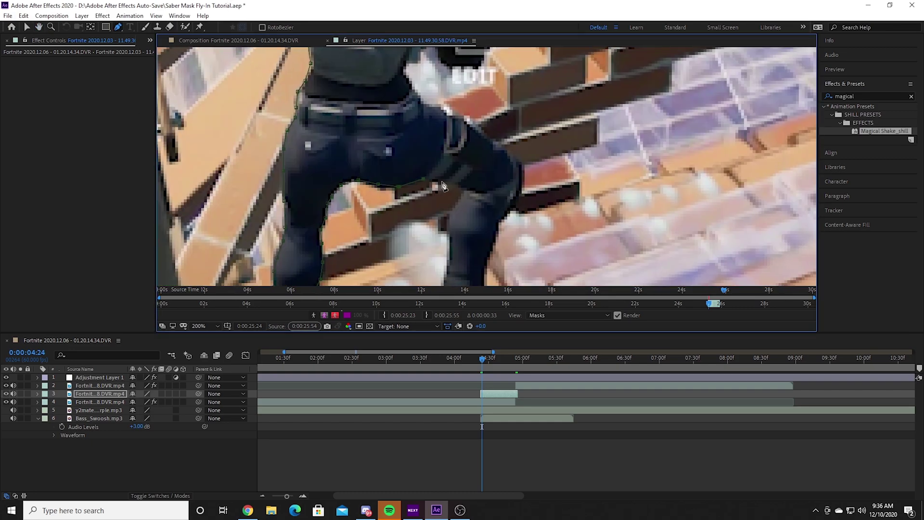
pyautogui.click(451, 237)
pyautogui.moveTo(400, 269); pyautogui.dragTo(358, 65)
pyautogui.click(396, 205)
pyautogui.click(431, 204)
pyautogui.click(451, 198)
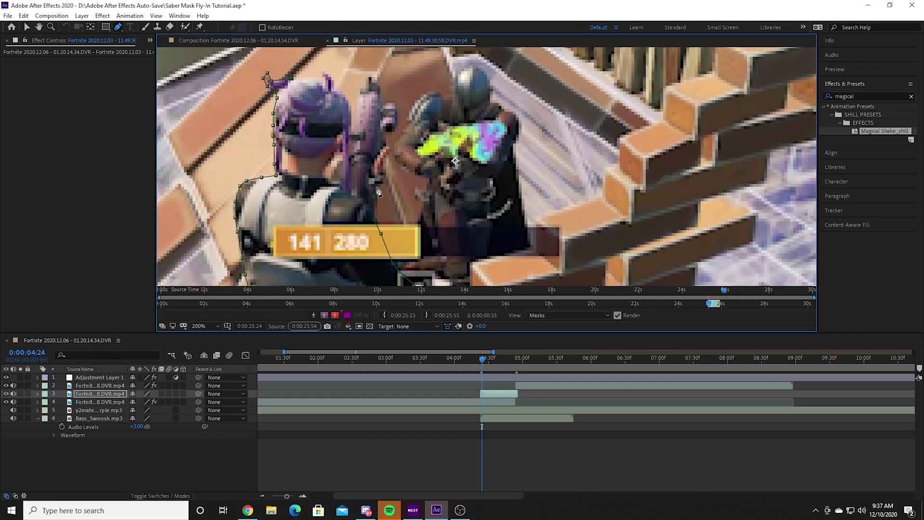
pyautogui.click(391, 150)
pyautogui.click(397, 108)
pyautogui.click(380, 87)
pyautogui.click(368, 76)
pyautogui.click(357, 103)
pyautogui.click(346, 95)
pyautogui.click(330, 76)
pyautogui.click(323, 73)
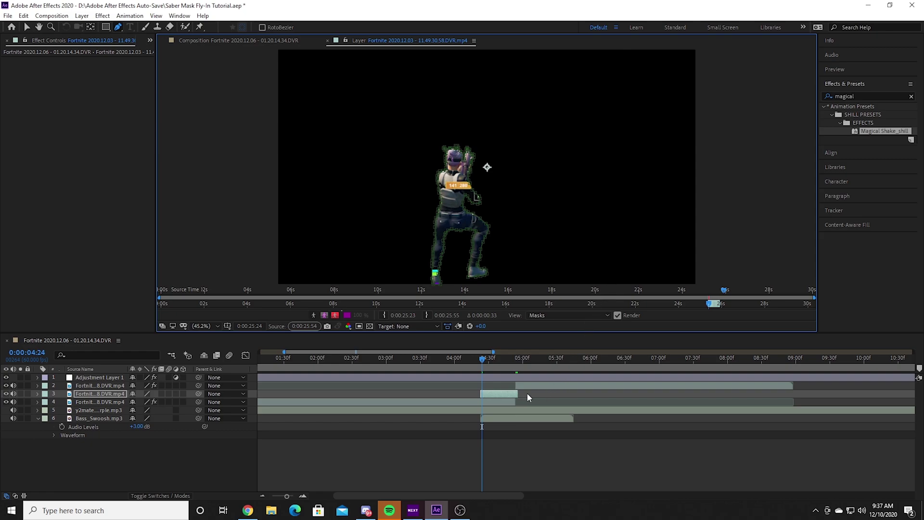
# Step: Duplicate the masked freeze-frame layer
pyautogui.click(544, 401)
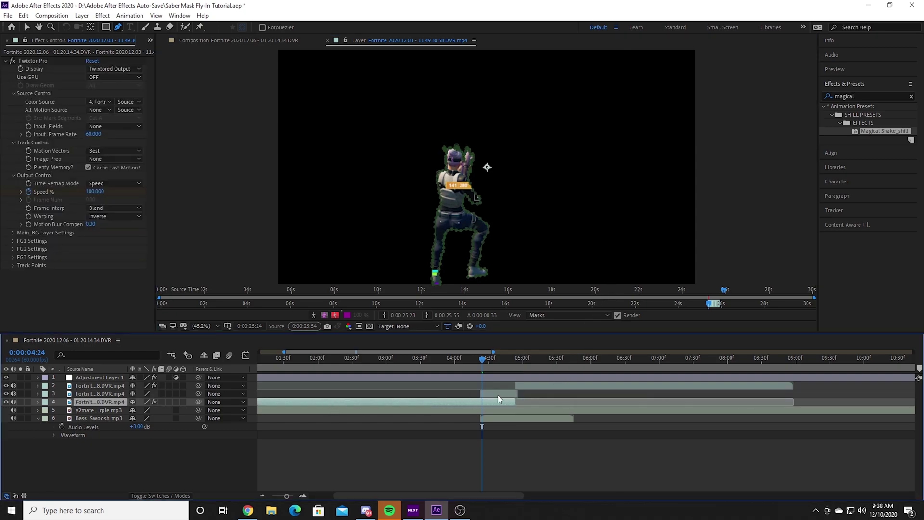
pyautogui.click(498, 394)
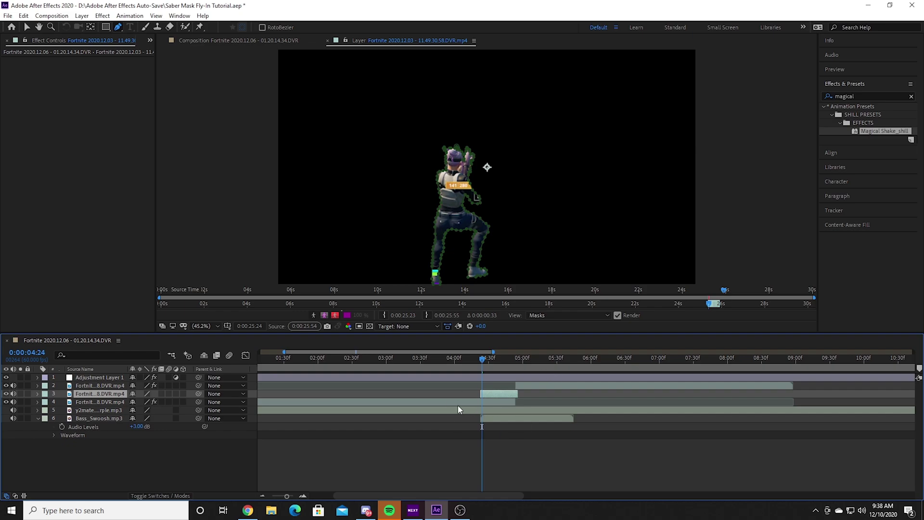
pyautogui.hotkey('ctrl', 'd')
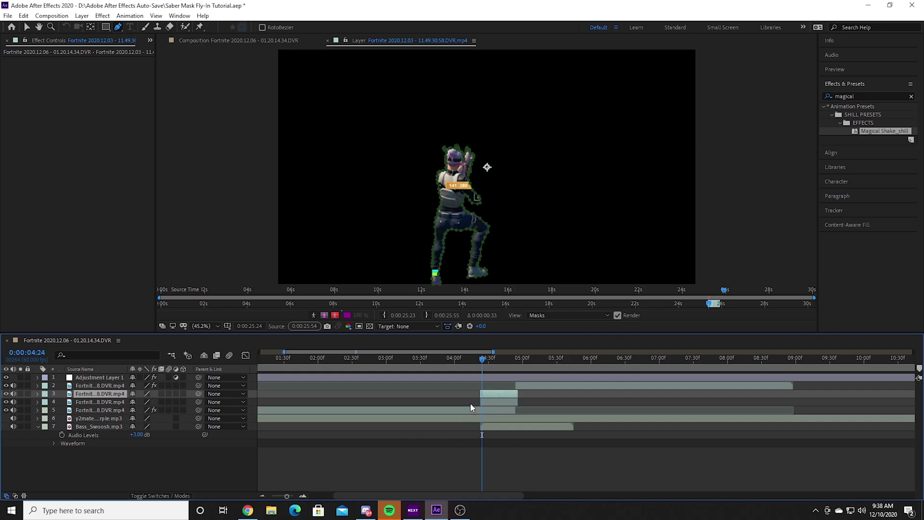
# Step: Apply the Saber effect to the upper masked copy and set its preset to Fire
pyautogui.moveTo(870, 95); pyautogui.dragTo(726, 115)
pyautogui.press('BackSpace')
pyautogui.write('saber')
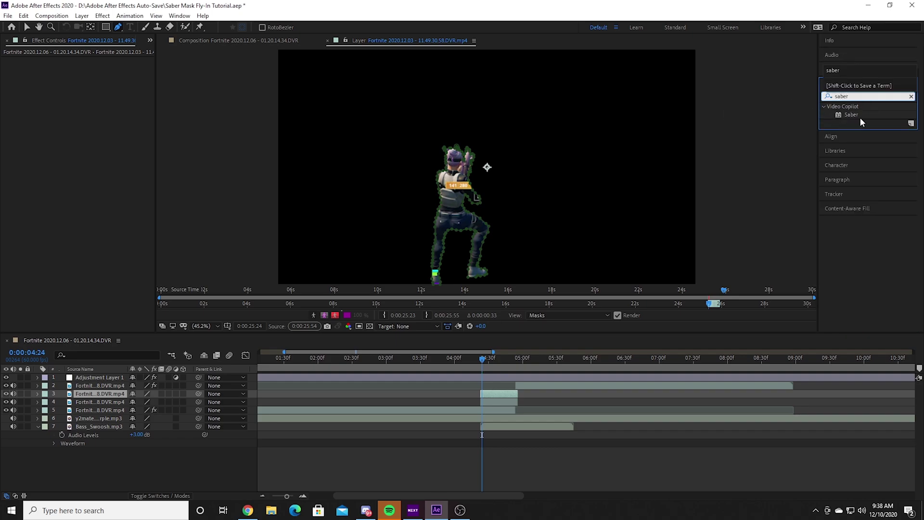
pyautogui.moveTo(856, 115); pyautogui.dragTo(507, 394)
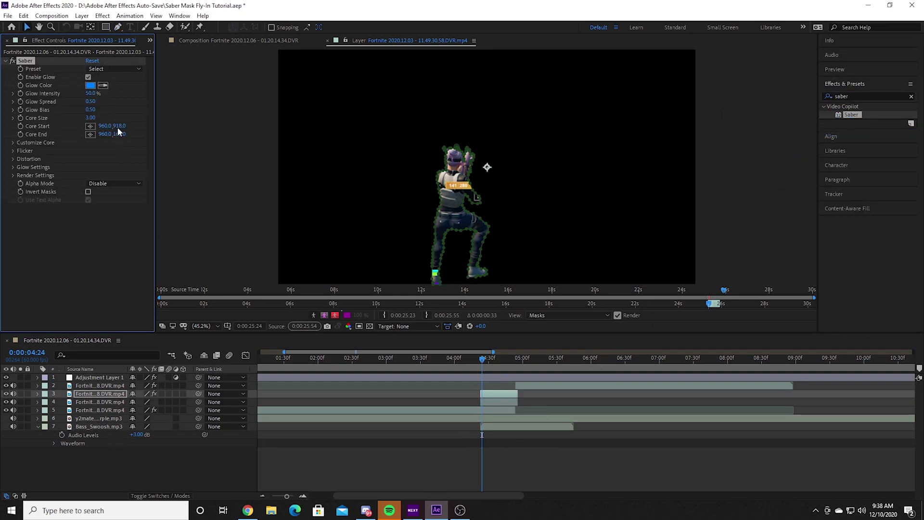
pyautogui.click(111, 70)
pyautogui.click(148, 111)
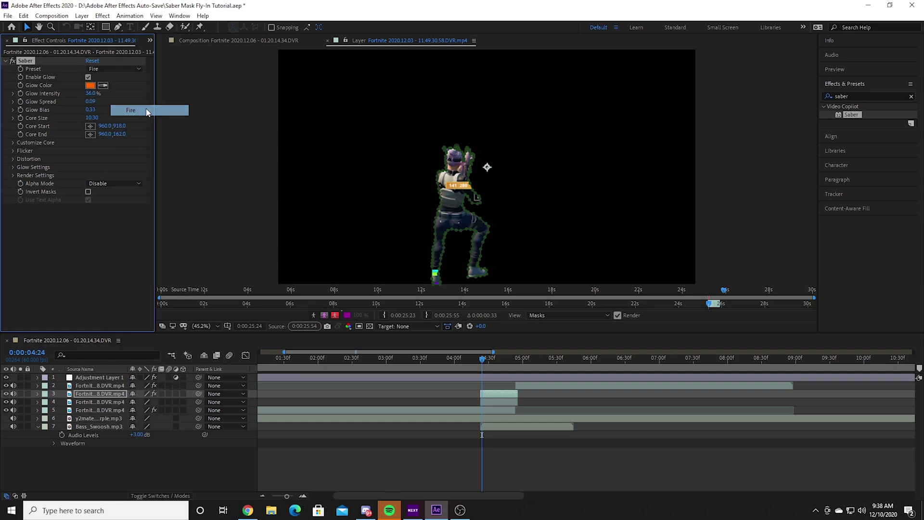
# Step: Set Saber's Core Type to Layer Masks and change its Composite Settings from Black to a transparent background
pyautogui.click(13, 143)
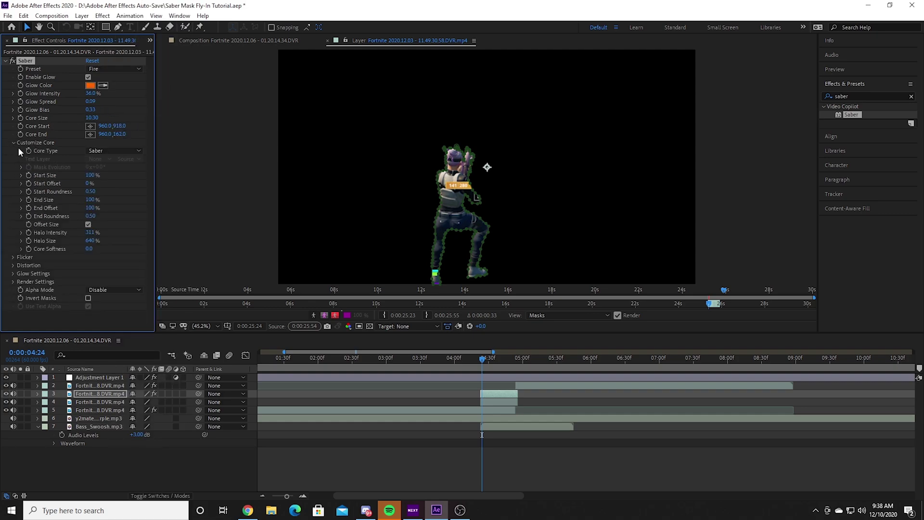
pyautogui.click(115, 150)
pyautogui.click(112, 173)
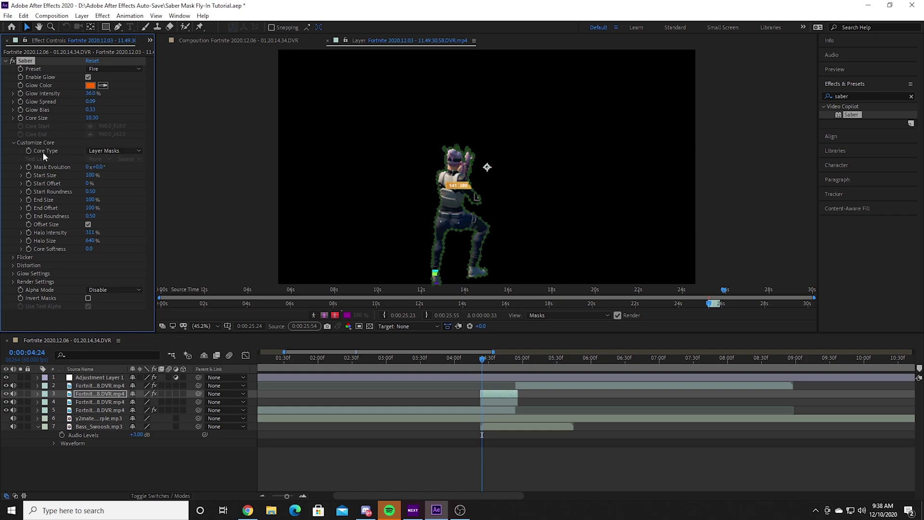
pyautogui.click(13, 281)
pyautogui.scroll(-2, 107, 262)
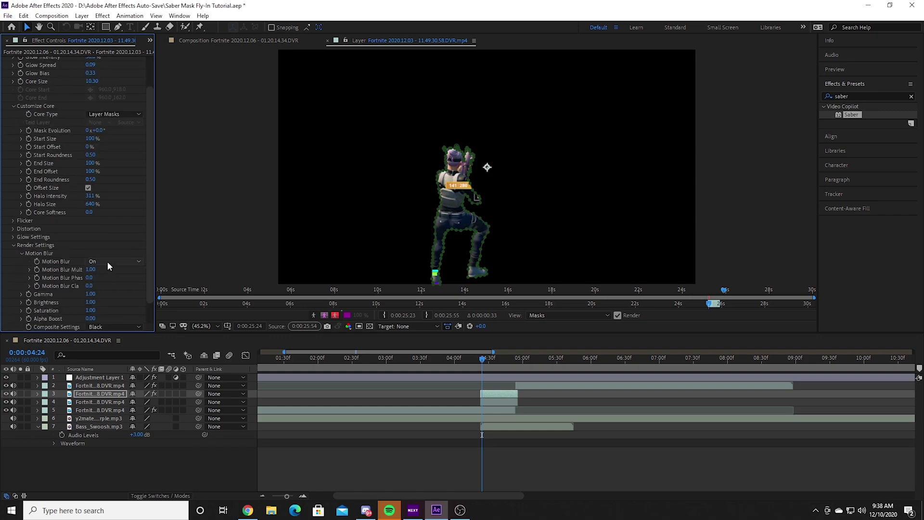
pyautogui.click(105, 328)
pyautogui.click(104, 338)
pyautogui.scroll(2, 57, 187)
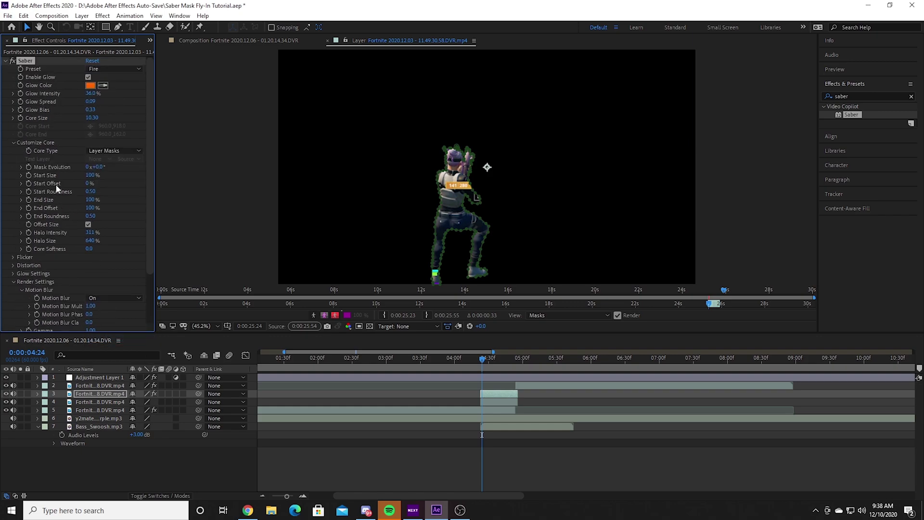
# Step: Set Saber's Glow Intensity to 10% and its Glow Color to purple, and return to the composition view
pyautogui.click(91, 93)
pyautogui.press('Return')
pyautogui.click(90, 85)
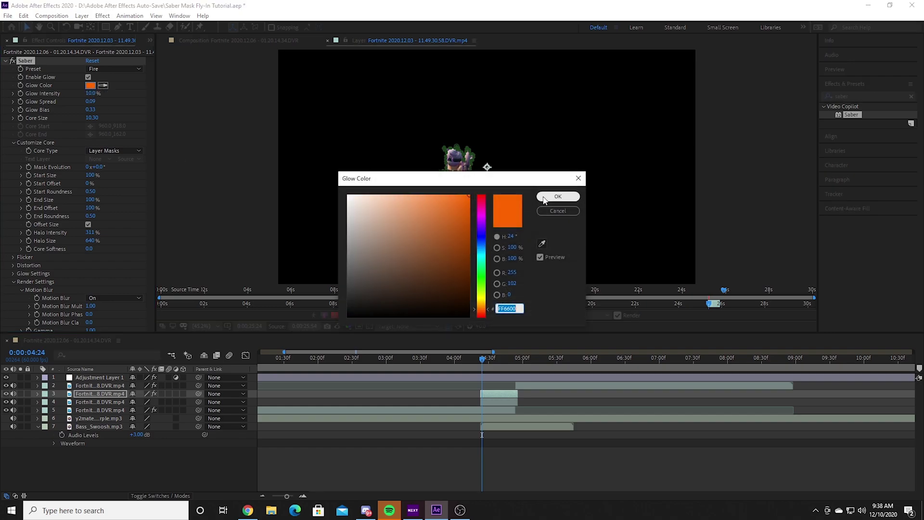
pyautogui.moveTo(481, 235)
pyautogui.mouseDown()
pyautogui.moveTo(483, 214)
pyautogui.moveTo(484, 226)
pyautogui.mouseUp()
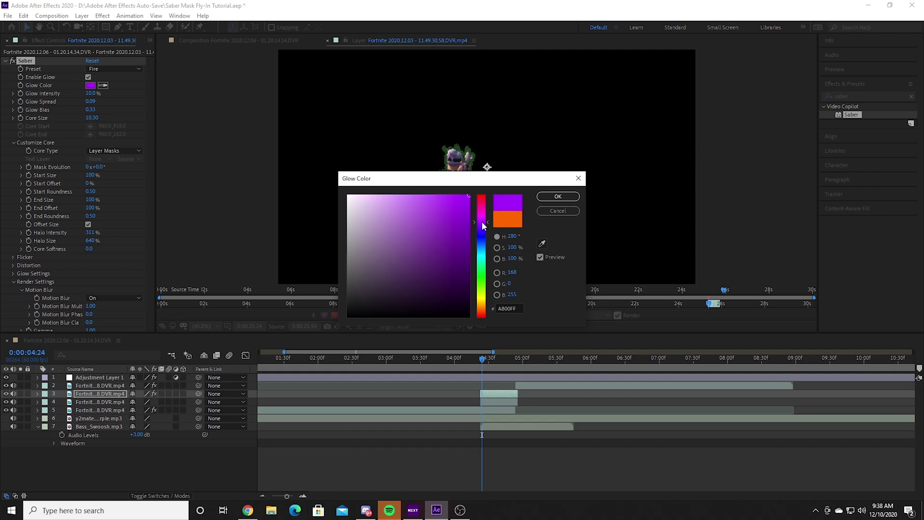
pyautogui.click(558, 197)
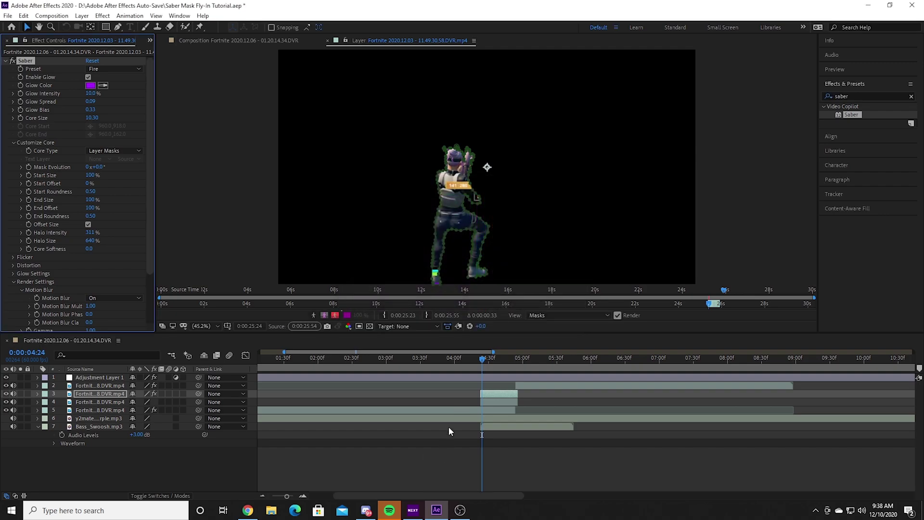
pyautogui.click(328, 41)
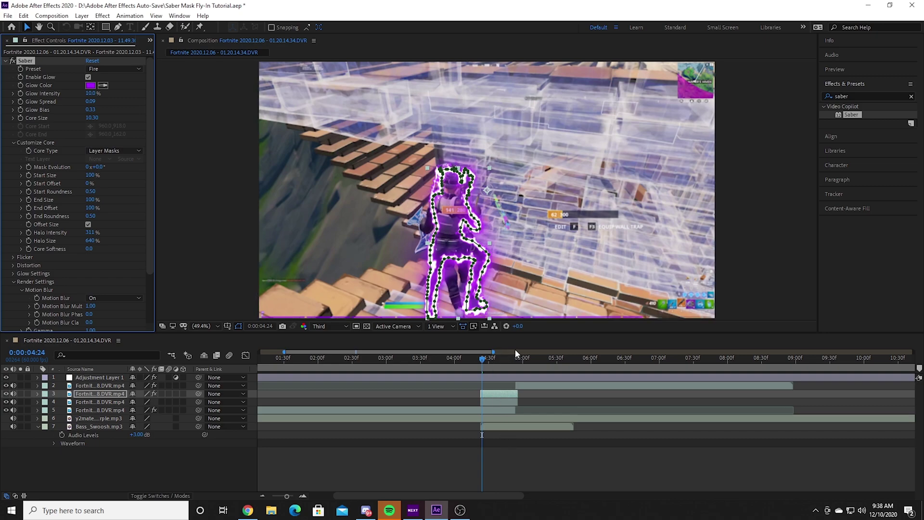
# Step: Start Position keyframes on both masked freeze-frame layers at 0:00:04:54, where the second clip begins
pyautogui.click(544, 418)
pyautogui.moveTo(481, 358); pyautogui.dragTo(515, 368)
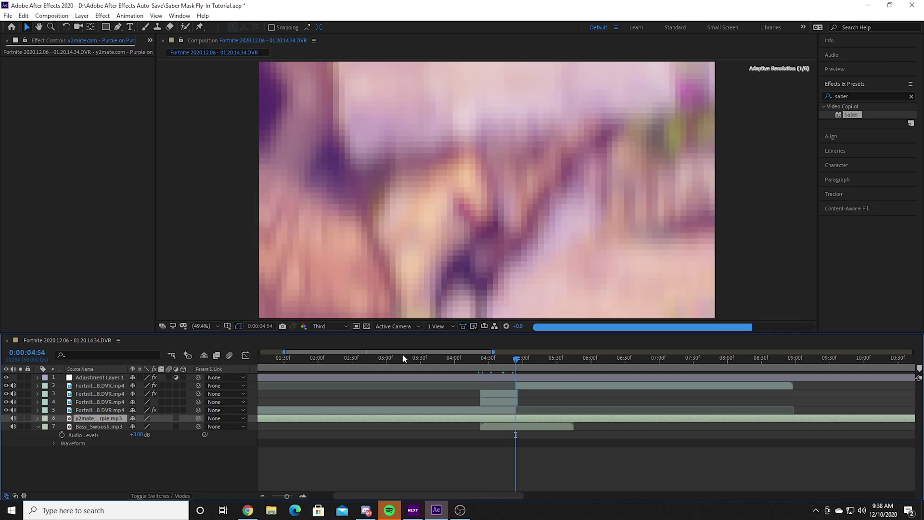
pyautogui.moveTo(284, 352); pyautogui.dragTo(337, 351)
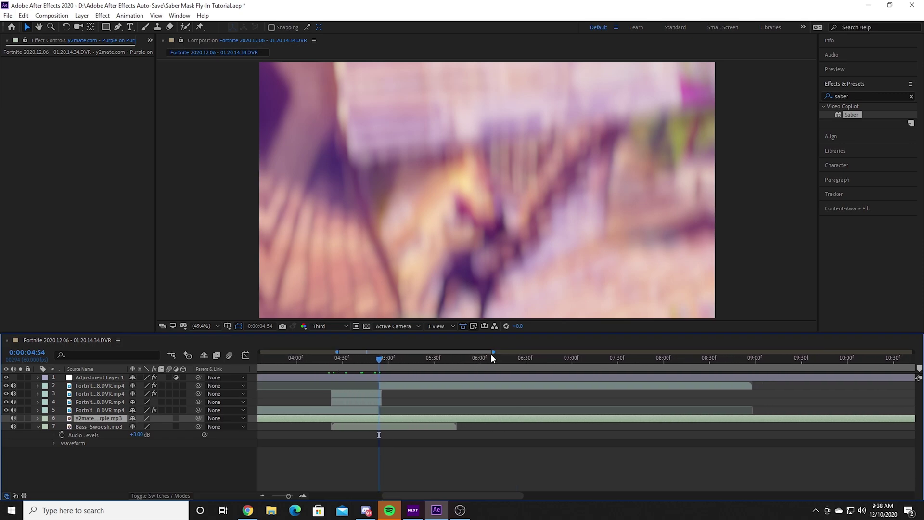
pyautogui.moveTo(491, 353); pyautogui.dragTo(469, 354)
pyautogui.click(383, 394)
pyautogui.press('p')
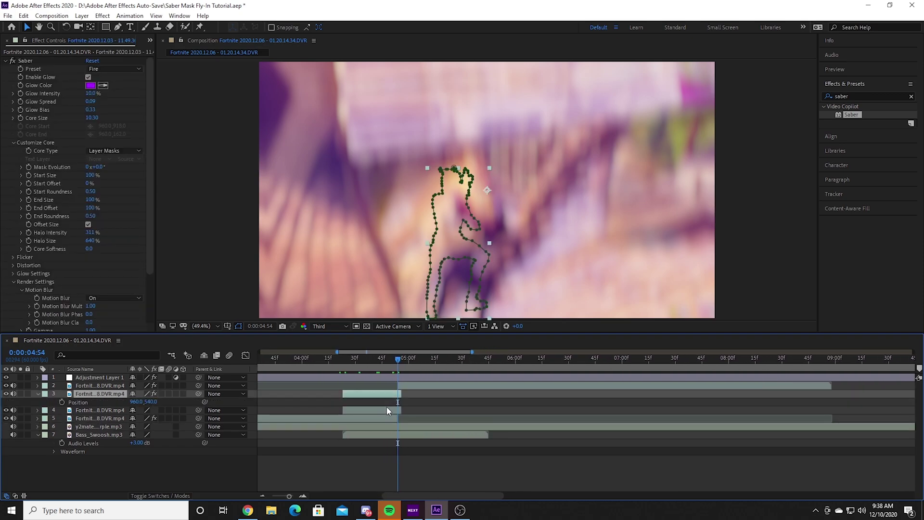
pyautogui.click(387, 410)
pyautogui.press('p')
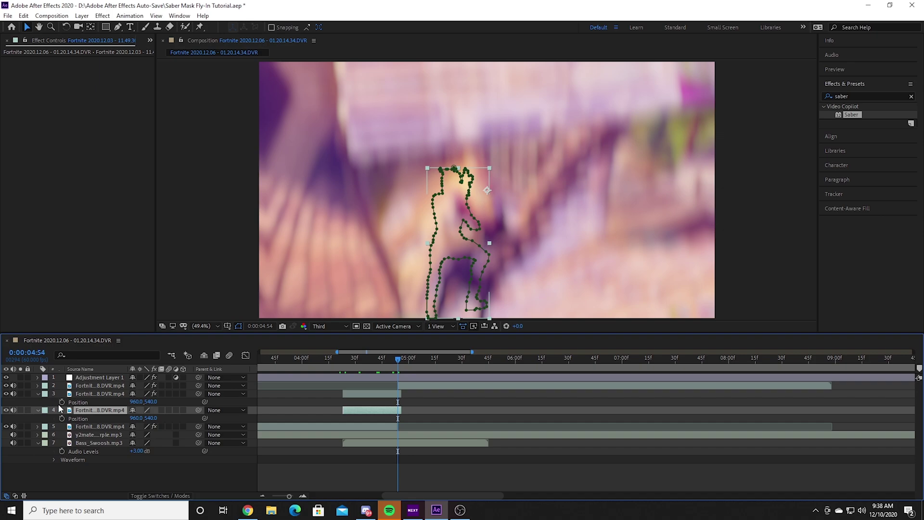
pyautogui.click(62, 402)
pyautogui.click(62, 418)
# Step: At 0:00:04:24, set the horizontal Position of both masked layers to 2303 so they start off-screen
pyautogui.moveTo(398, 358); pyautogui.dragTo(345, 406)
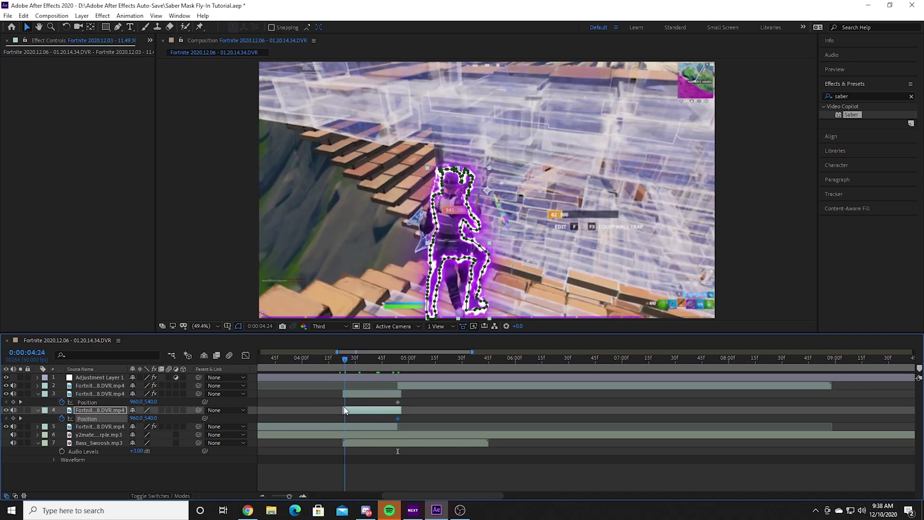
pyautogui.moveTo(345, 360); pyautogui.dragTo(345, 367)
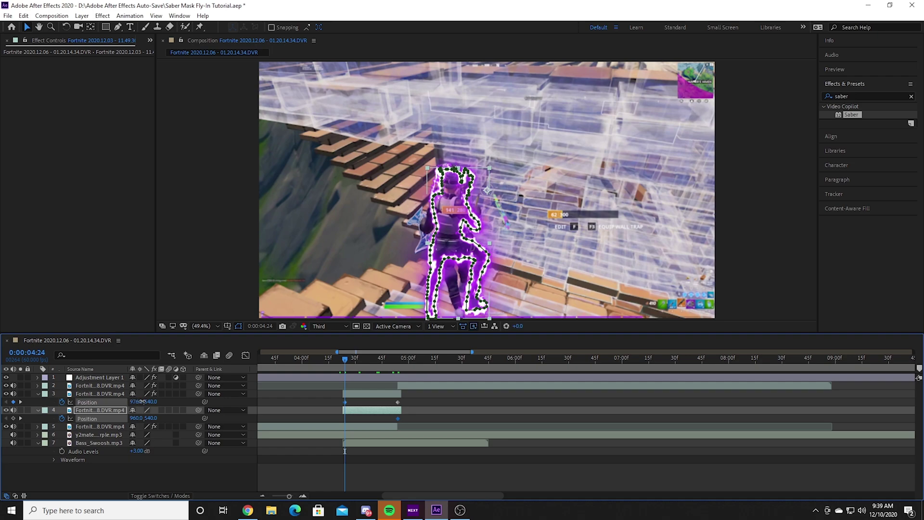
pyautogui.moveTo(136, 402); pyautogui.dragTo(549, 406)
pyautogui.moveTo(139, 402); pyautogui.dragTo(353, 411)
pyautogui.moveTo(140, 404); pyautogui.dragTo(175, 406)
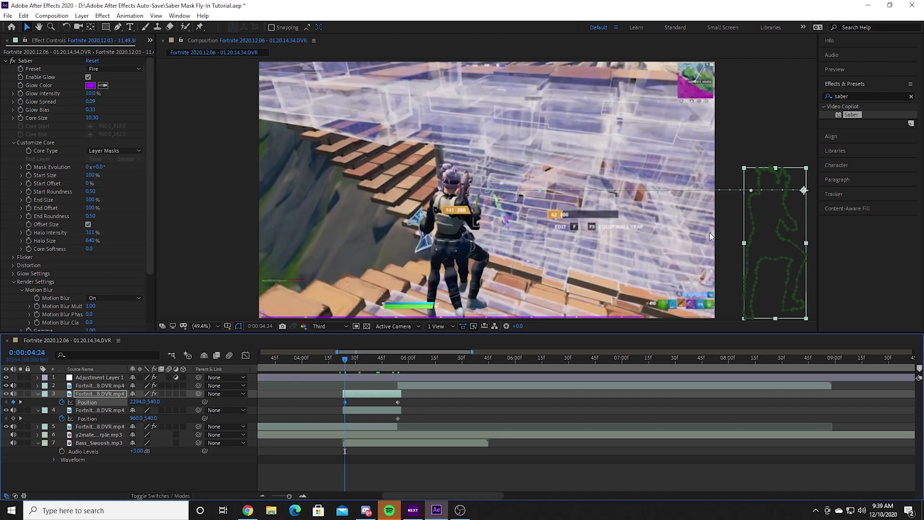
pyautogui.moveTo(136, 402); pyautogui.dragTo(249, 409)
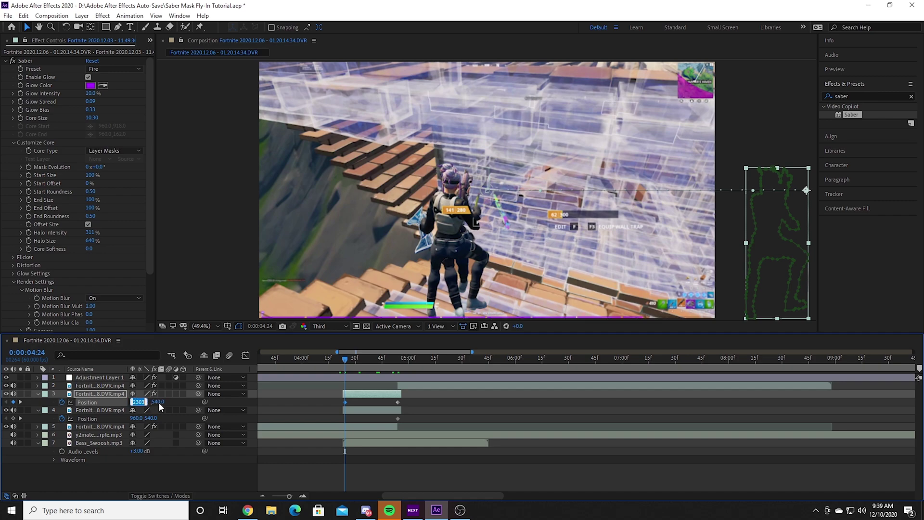
pyautogui.write('2303')
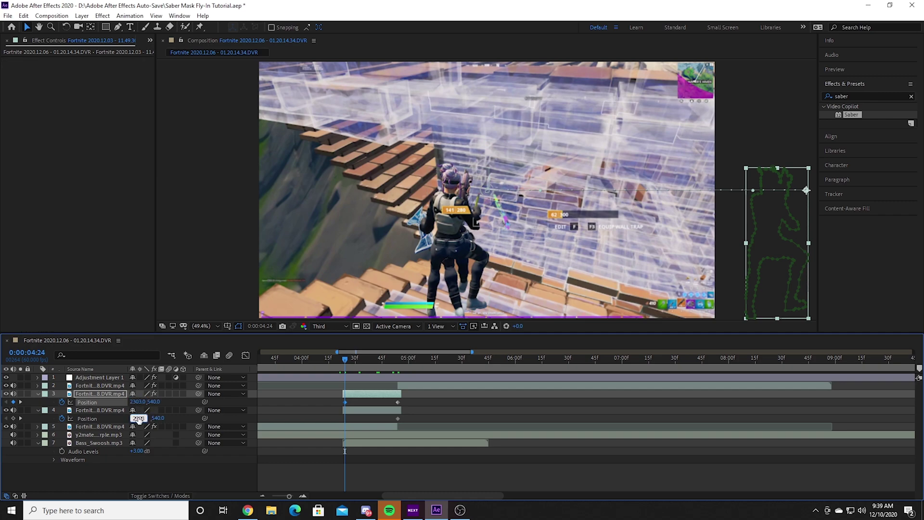
pyautogui.press('Return')
# Step: Play back the fly-in from just before the masked layers start and save the project
pyautogui.moveTo(345, 366); pyautogui.dragTo(325, 351)
pyautogui.moveTo(304, 364); pyautogui.dragTo(669, 392)
pyautogui.press('space')
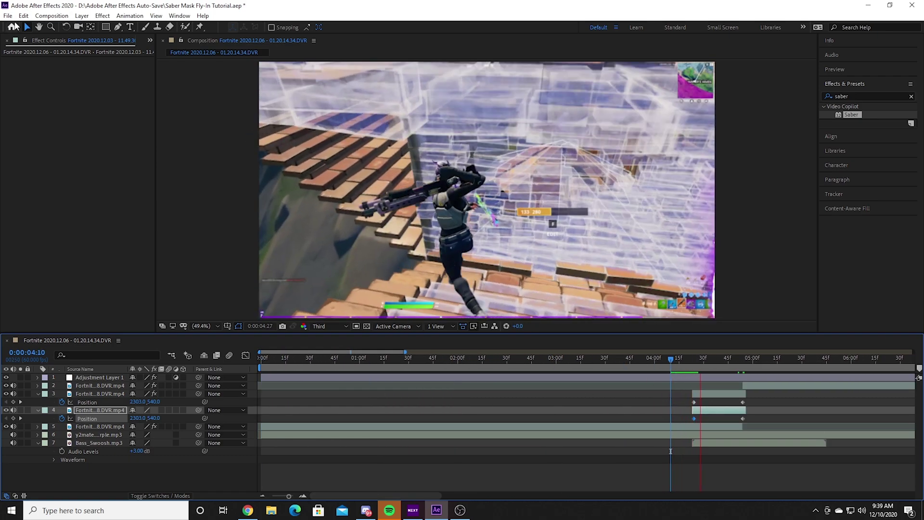
pyautogui.click(7, 15)
pyautogui.click(43, 104)
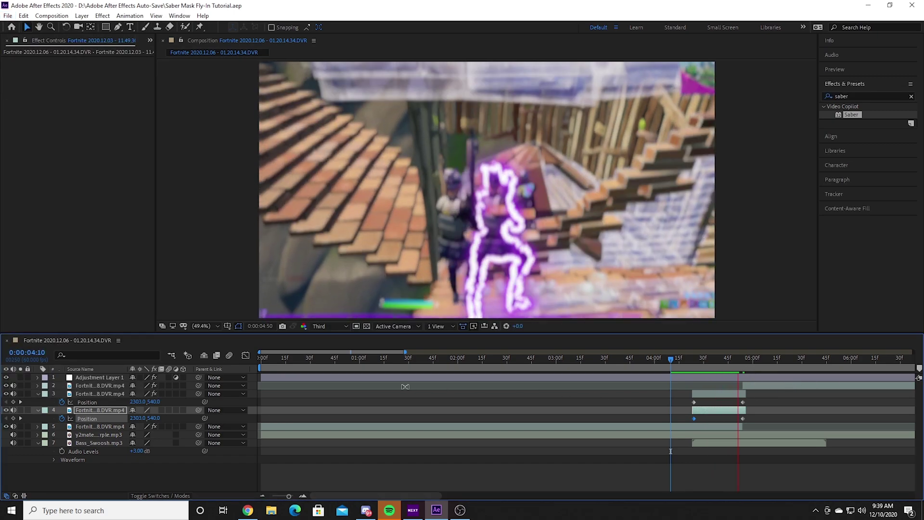
pyautogui.moveTo(746, 361); pyautogui.dragTo(678, 380)
pyautogui.press('space')
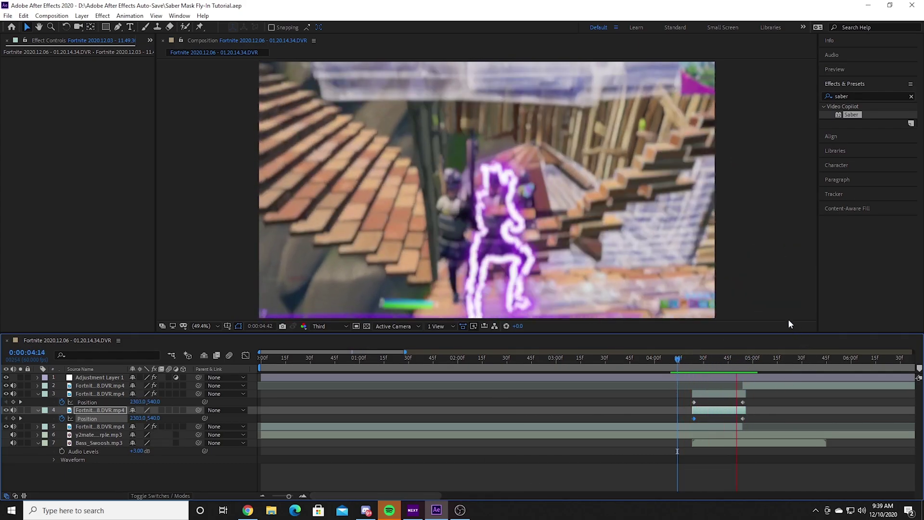
# Step: Collapse the keyframed properties of both masked layers and play the transition again
pyautogui.click(706, 400)
pyautogui.click(706, 395)
pyautogui.press('u')
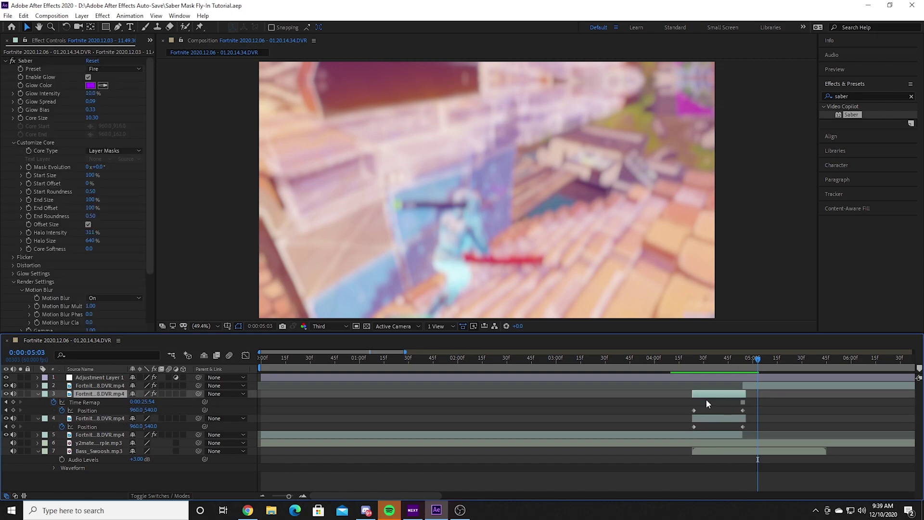
pyautogui.press('u')
pyautogui.click(715, 401)
pyautogui.press('u')
pyautogui.press('u')
pyautogui.moveTo(759, 361); pyautogui.dragTo(669, 378)
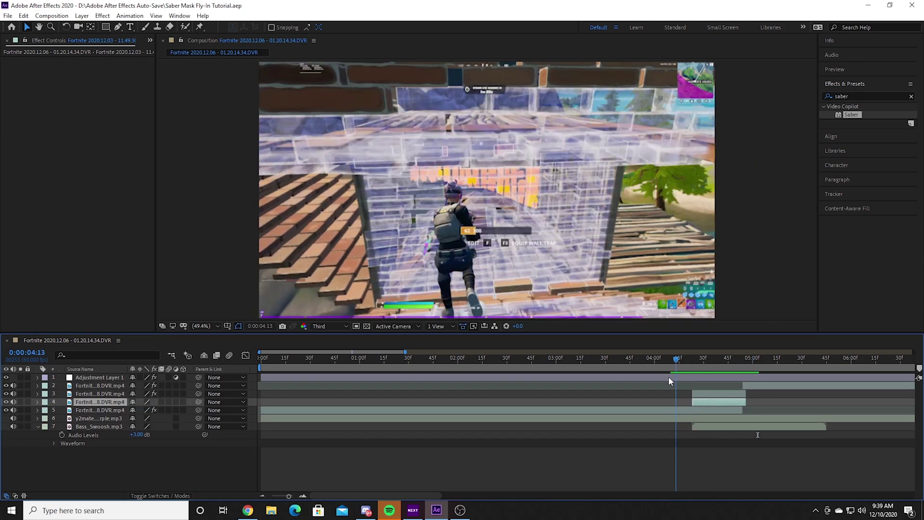
pyautogui.press('space')
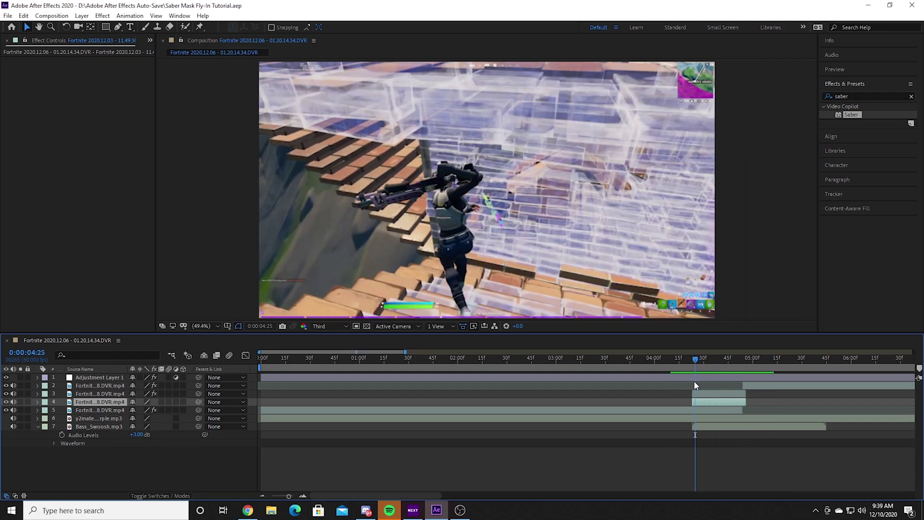
pyautogui.press('space')
# Step: Apply Bass & Treble to the music layer and start Bass and Treble keyframes at 0.00 at 0:00:04:54
pyautogui.moveTo(726, 377); pyautogui.dragTo(743, 431)
pyautogui.click(724, 419)
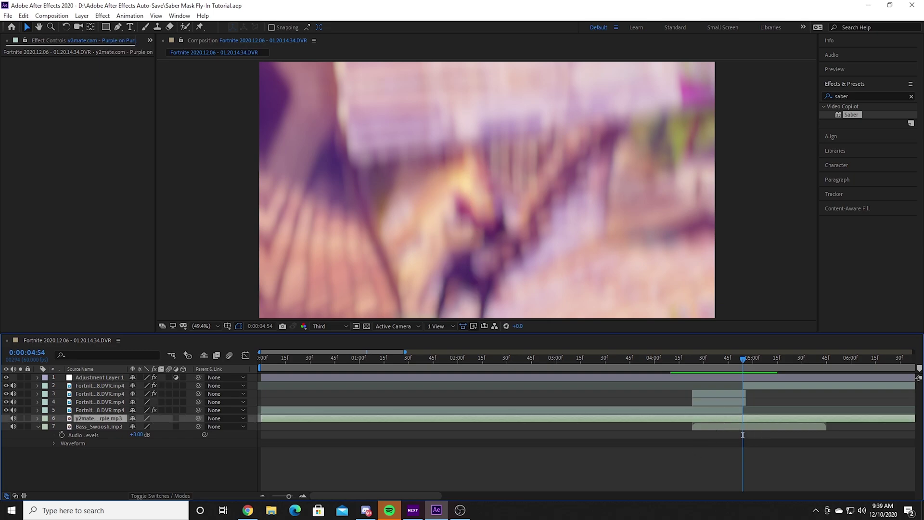
pyautogui.click(871, 98)
pyautogui.write('b')
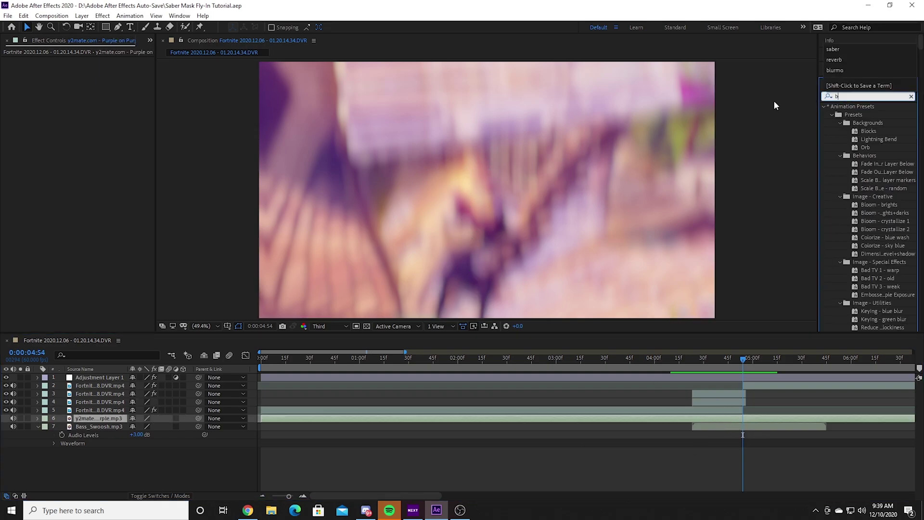
pyautogui.write('ass')
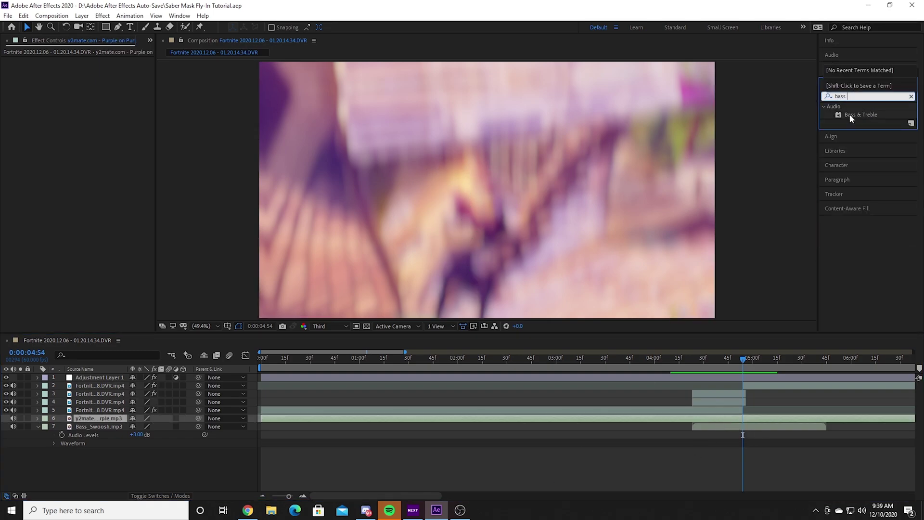
pyautogui.moveTo(861, 114); pyautogui.dragTo(687, 420)
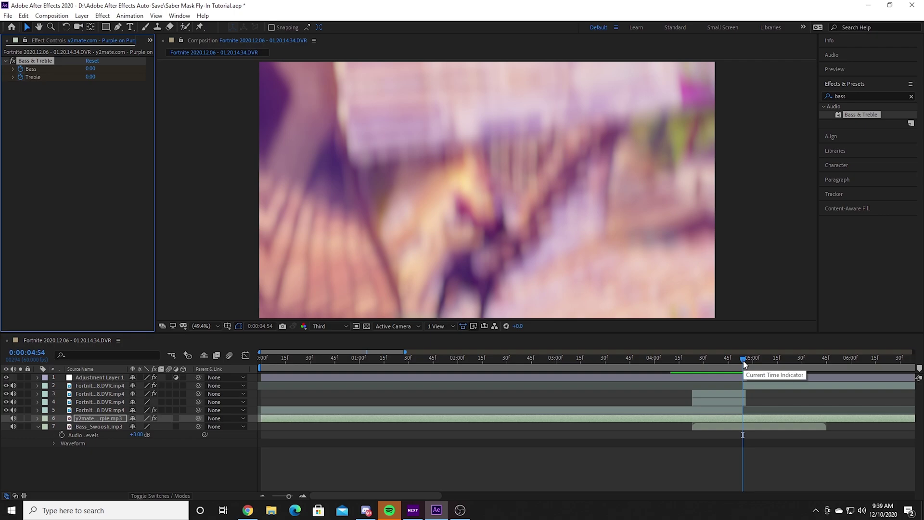
# Step: Keyframe the music layer's Bass and Treble at -100 at both 0:00:04:44 and 0:00:03:20
pyautogui.moveTo(744, 364); pyautogui.dragTo(726, 368)
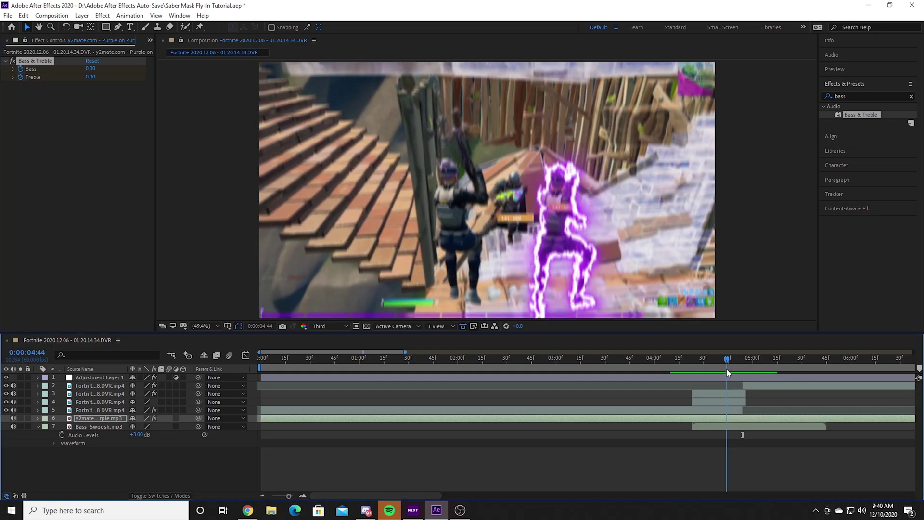
pyautogui.click(91, 70)
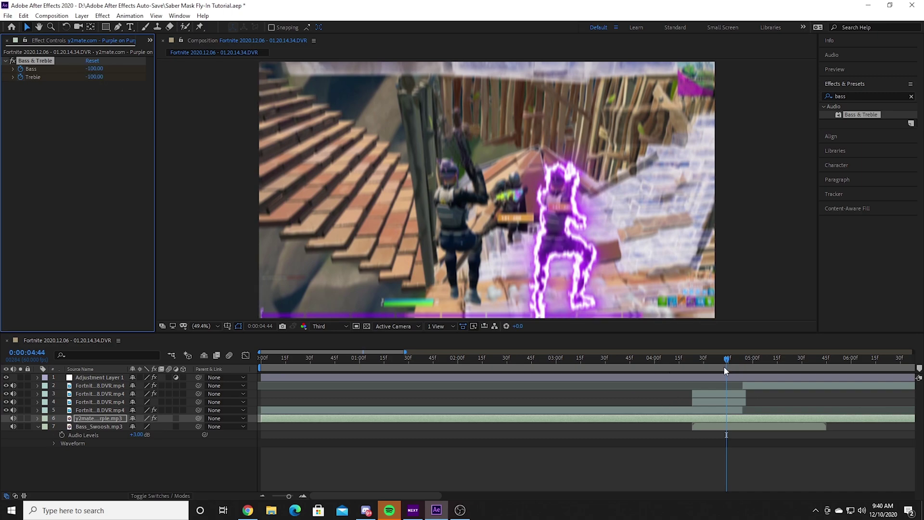
pyautogui.moveTo(726, 368); pyautogui.dragTo(589, 370)
pyautogui.press('u')
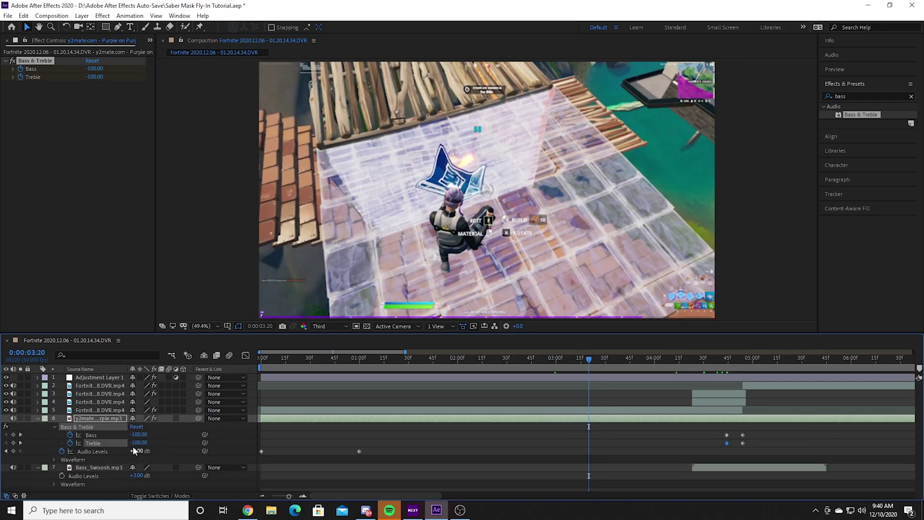
pyautogui.click(13, 435)
pyautogui.click(14, 443)
# Step: Set the music layer's Bass and Treble to 0 at 0:00:03:10
pyautogui.moveTo(589, 364); pyautogui.dragTo(573, 368)
pyautogui.click(93, 69)
pyautogui.write('0')
pyautogui.press('Return')
pyautogui.write('0')
pyautogui.press('Return')
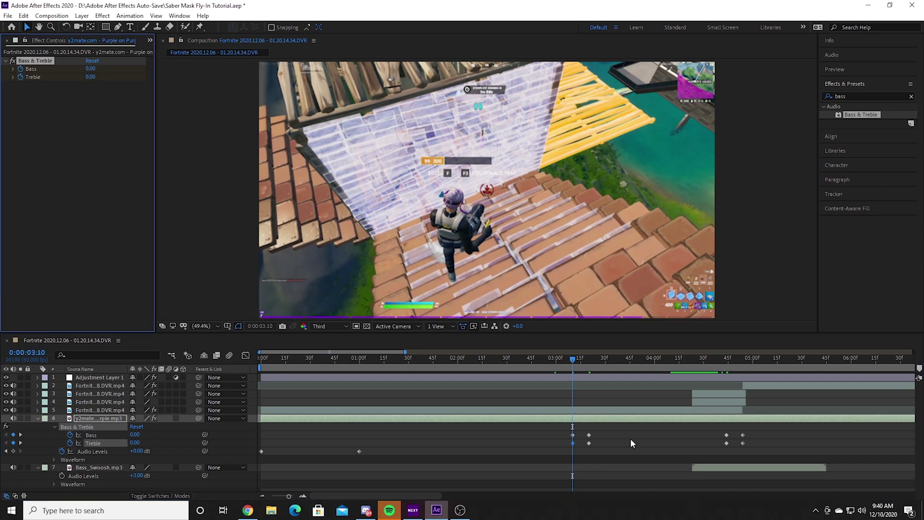
# Step: Copy the music layer's Bass & Treble keyframes onto the first gameplay clip and apply CC Toner to that clip
pyautogui.moveTo(566, 430); pyautogui.dragTo(769, 454)
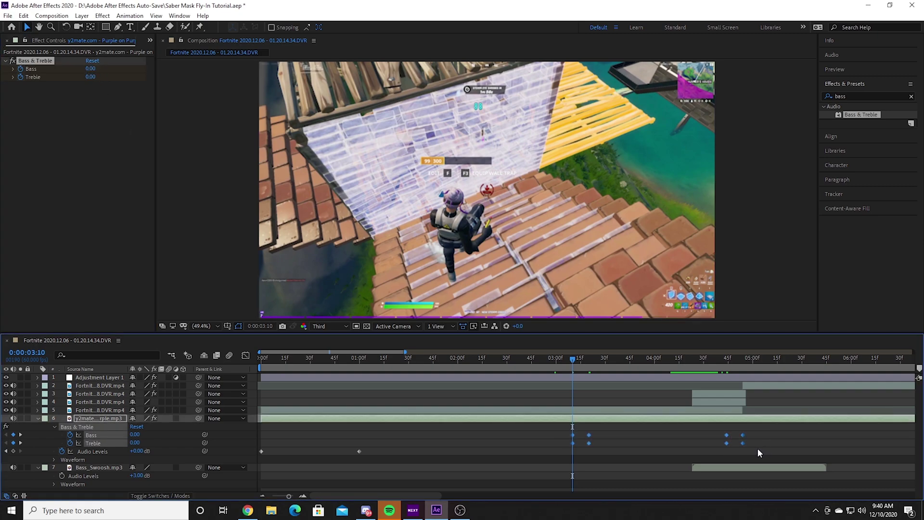
pyautogui.click(600, 409)
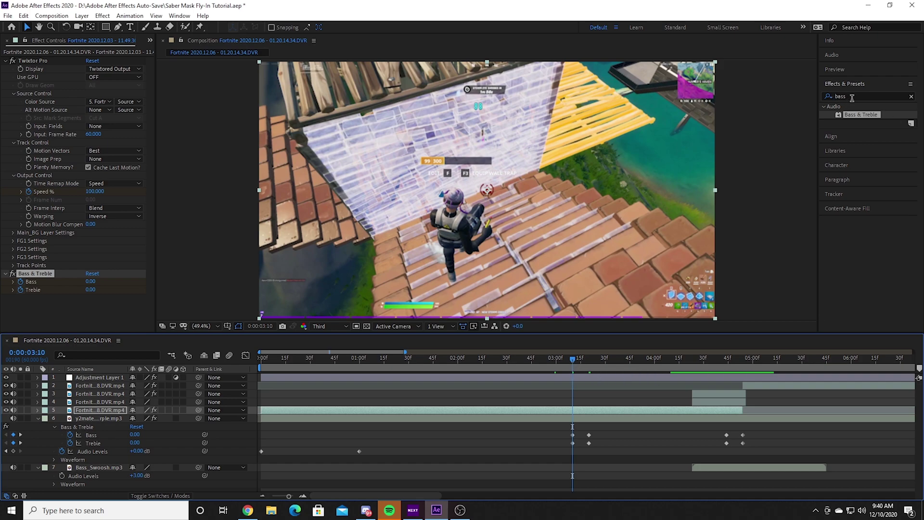
pyautogui.click(851, 98)
pyautogui.write('cc t')
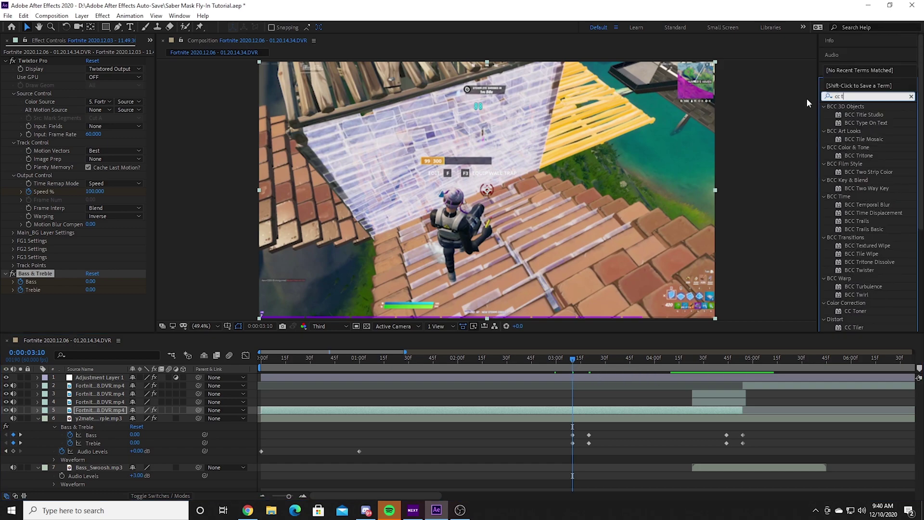
pyautogui.write('oner')
pyautogui.moveTo(858, 116); pyautogui.dragTo(581, 410)
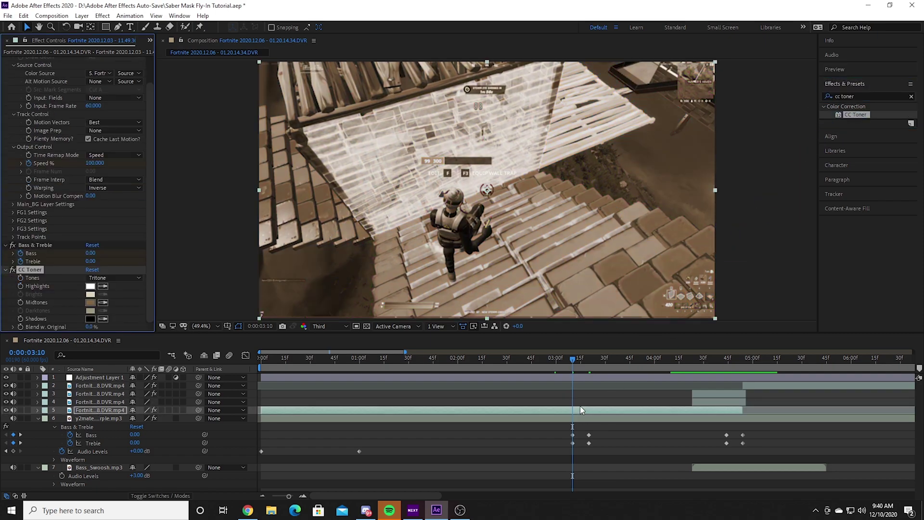
# Step: Change CC Toner's Midtones color to neutral gray 666666
pyautogui.click(90, 303)
pyautogui.moveTo(376, 285)
pyautogui.mouseDown()
pyautogui.moveTo(305, 290)
pyautogui.moveTo(302, 271)
pyautogui.mouseUp()
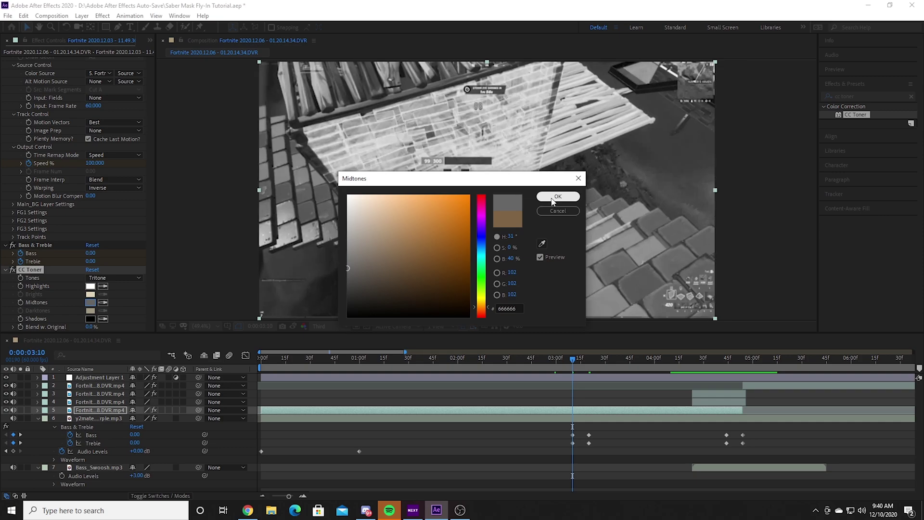
pyautogui.click(553, 198)
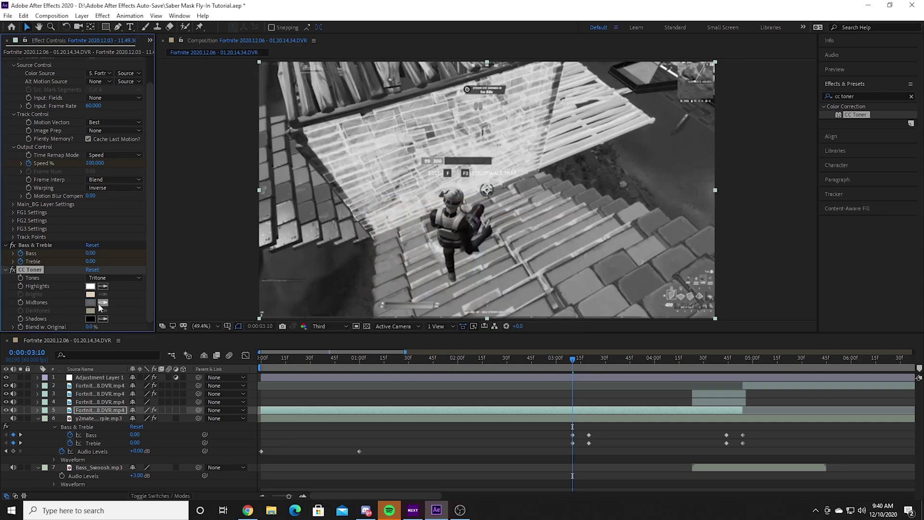
pyautogui.click(91, 302)
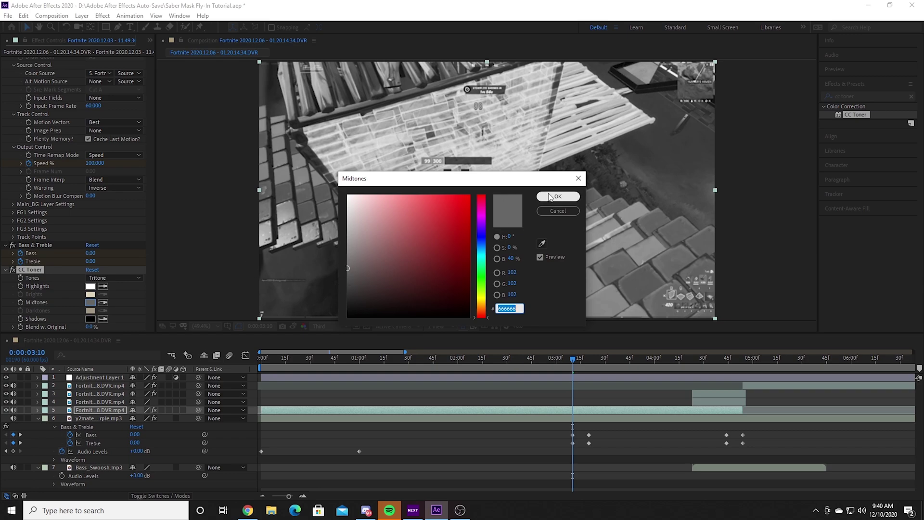
pyautogui.click(552, 197)
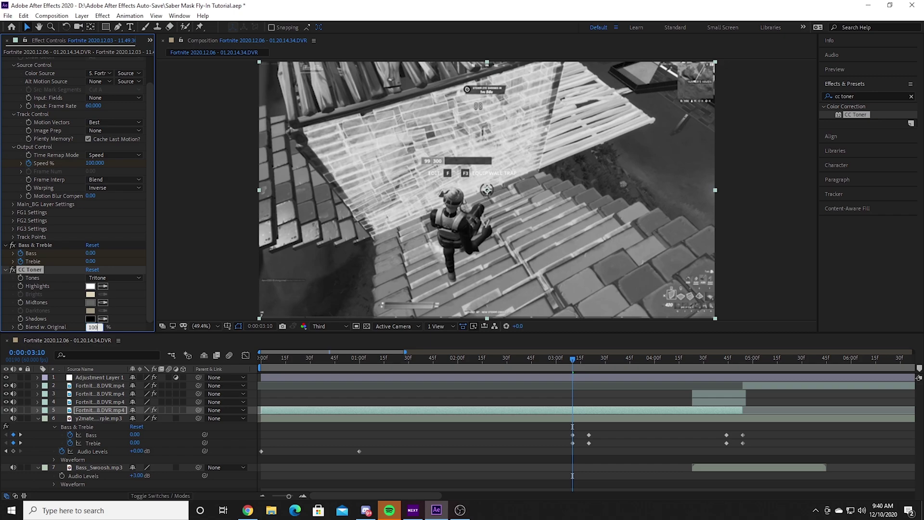
# Step: Keyframe CC Toner's Blend w. Original at 100% at 0:00:03:10 and 25% at 0:00:03:20
pyautogui.press('Return')
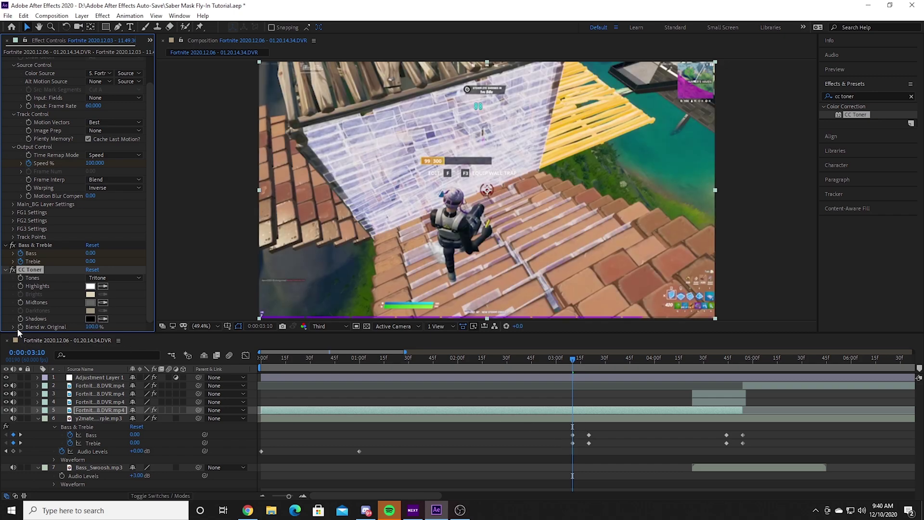
pyautogui.moveTo(570, 348); pyautogui.dragTo(589, 357)
pyautogui.click(91, 327)
pyautogui.write('25')
pyautogui.press('Return')
# Step: Keyframe CC Toner's Blend w. Original at 100% at 0:00:04:54 and 25% at 0:00:04:44
pyautogui.moveTo(724, 360); pyautogui.dragTo(742, 441)
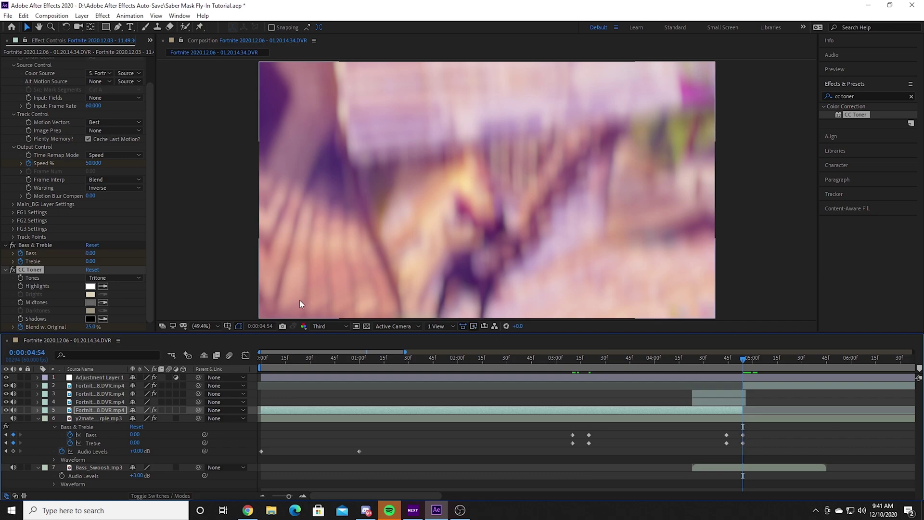
pyautogui.click(91, 327)
pyautogui.write('100')
pyautogui.press('Return')
pyautogui.click(725, 359)
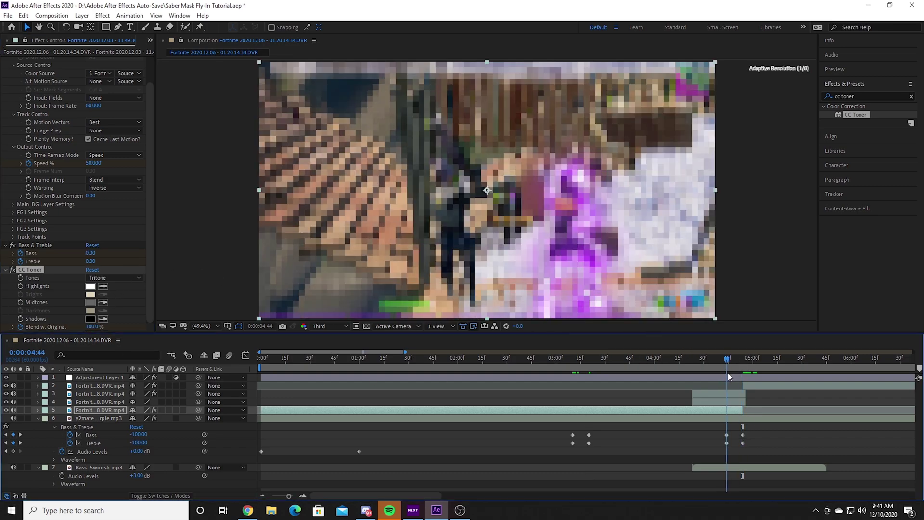
pyautogui.click(95, 328)
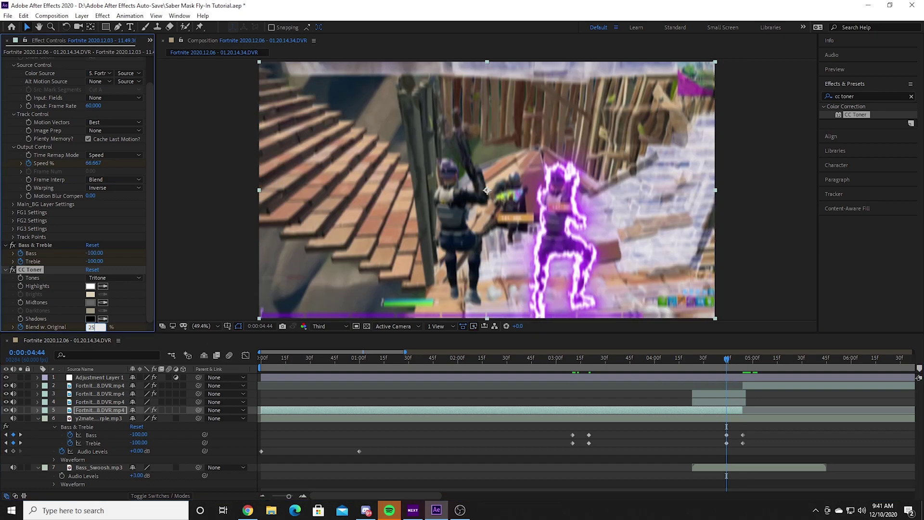
pyautogui.press('Return')
# Step: Find the BCC Film Damage effect and apply it to the first gameplay clip
pyautogui.moveTo(863, 97); pyautogui.dragTo(796, 98)
pyautogui.press('BackSpace')
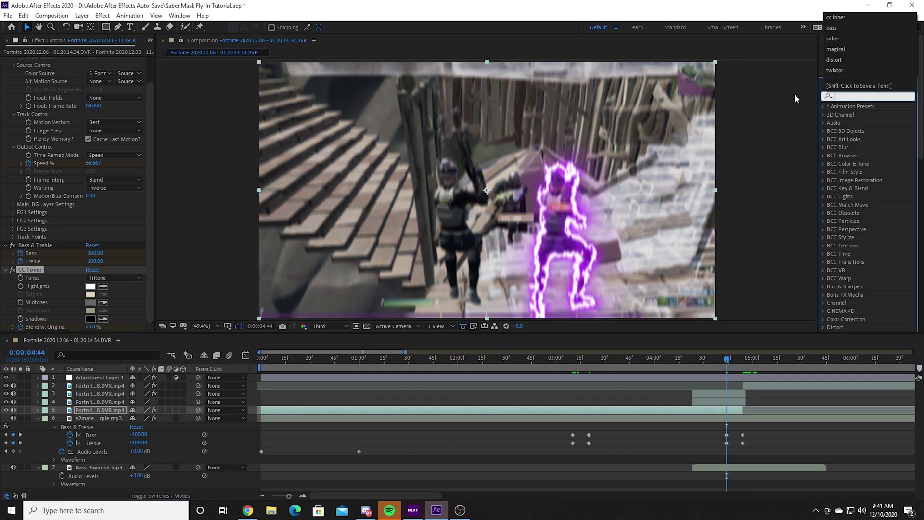
pyautogui.write('bcc film')
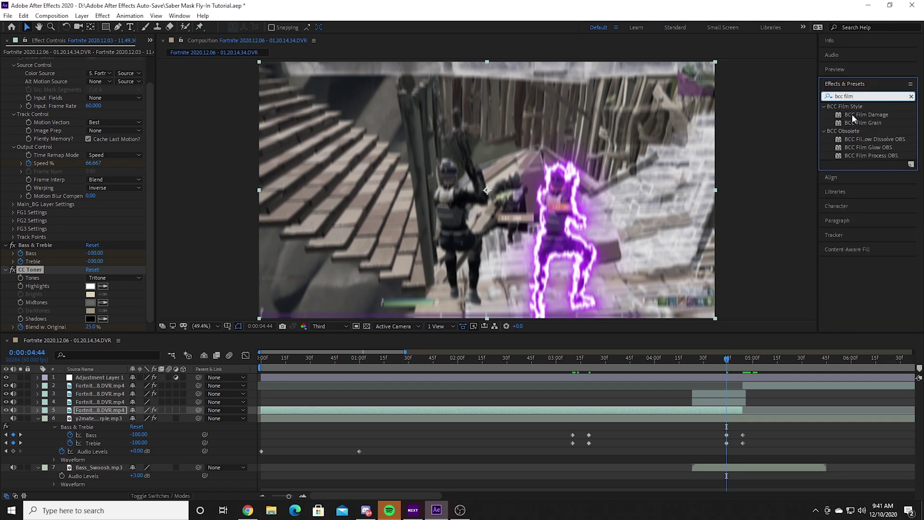
pyautogui.moveTo(866, 115); pyautogui.dragTo(629, 410)
# Step: Turn off the Color and Grain options in BCC Film Damage with the playhead at 0:00:03:10
pyautogui.click(570, 360)
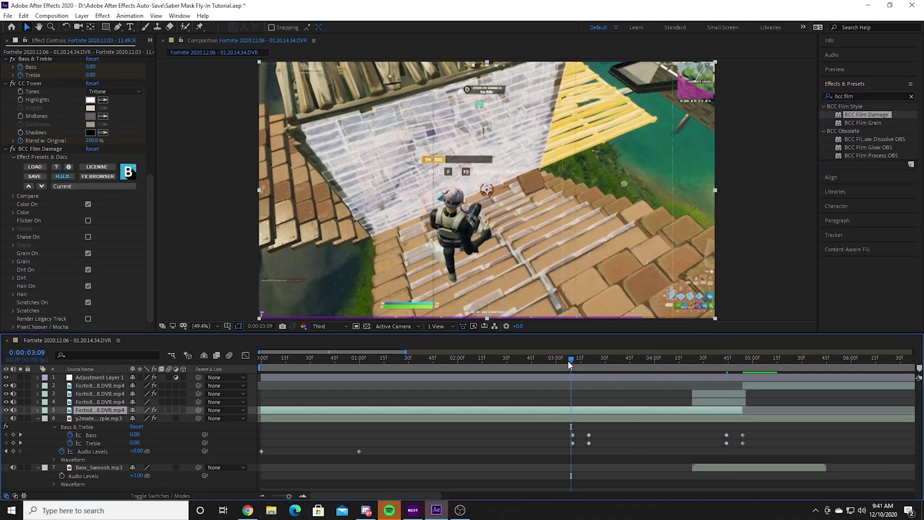
pyautogui.click(86, 219)
pyautogui.click(88, 204)
pyautogui.click(88, 254)
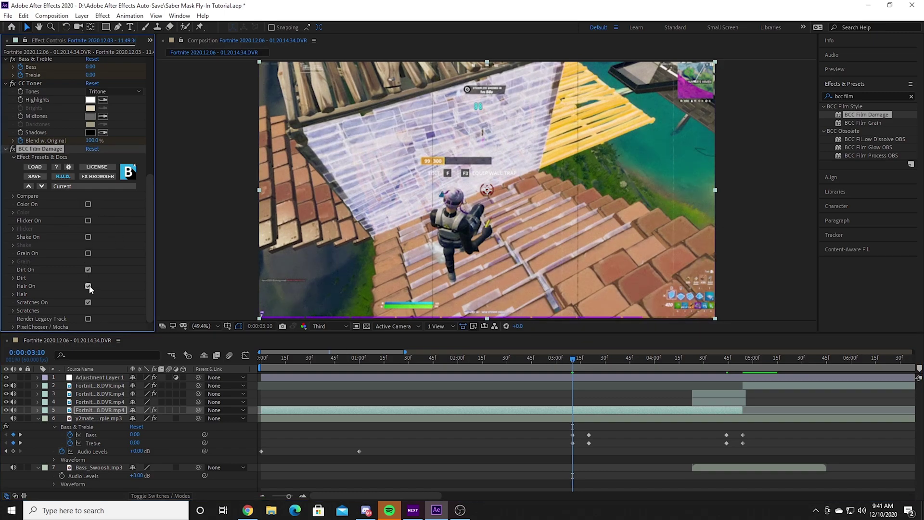
# Step: Change BCC Film Damage's Dirt Black Color to white and keyframe Dirt Density at 0 at 0:00:03:10
pyautogui.click(14, 278)
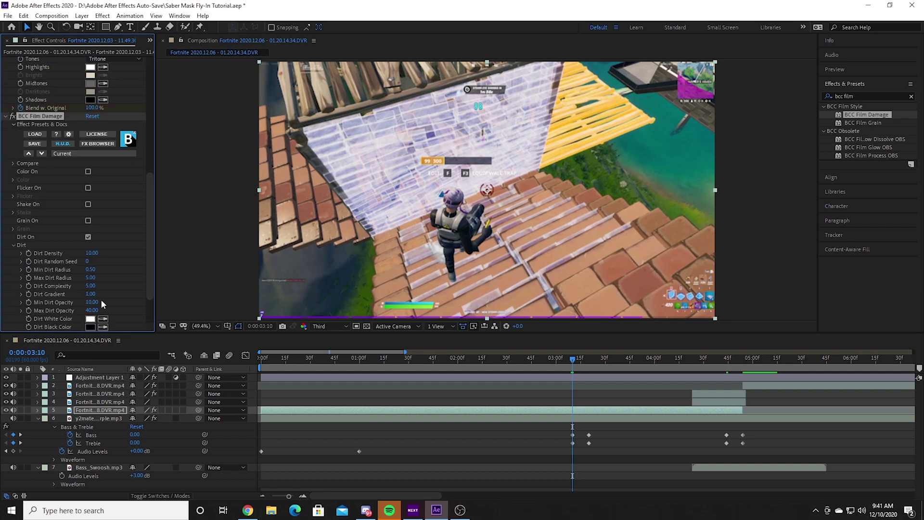
pyautogui.click(90, 327)
pyautogui.click(543, 197)
# Step: Set a Dirt Density keyframe of 10 at 0:00:03:20 on the first gameplay clip
pyautogui.click(587, 359)
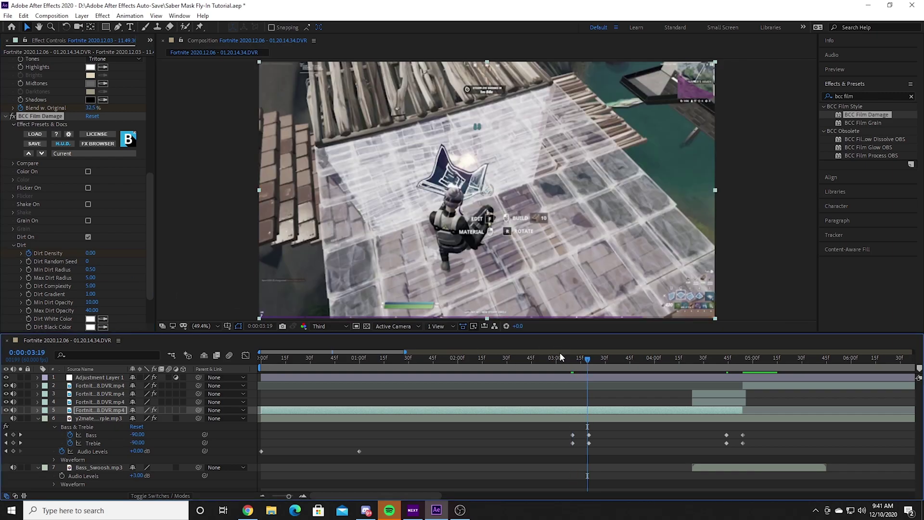
pyautogui.press('pagedown')
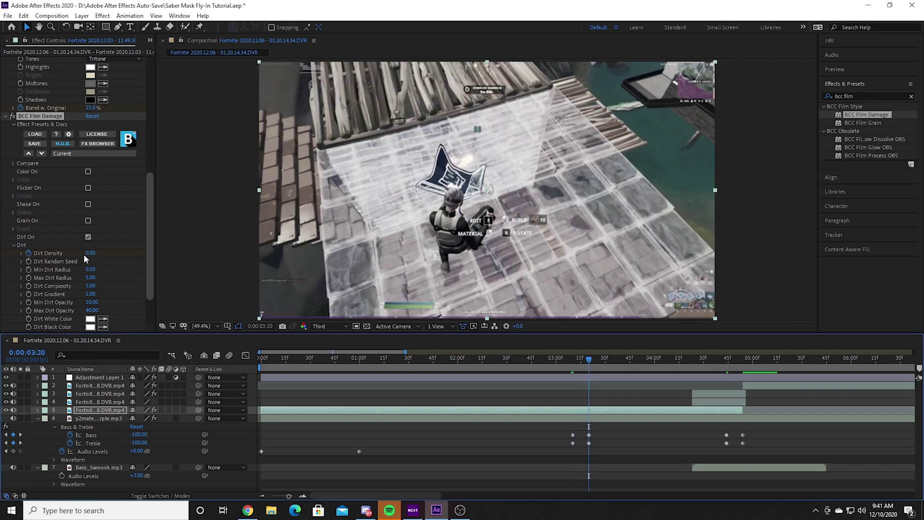
pyautogui.click(88, 253)
pyautogui.write('100')
pyautogui.press('Return')
# Step: Keyframe Dirt Density at 0 at 0:00:04:54 and 10 at 0:00:04:44
pyautogui.moveTo(589, 360); pyautogui.dragTo(743, 402)
pyautogui.click(92, 252)
pyautogui.write('0')
pyautogui.press('Return')
pyautogui.moveTo(742, 365); pyautogui.dragTo(726, 366)
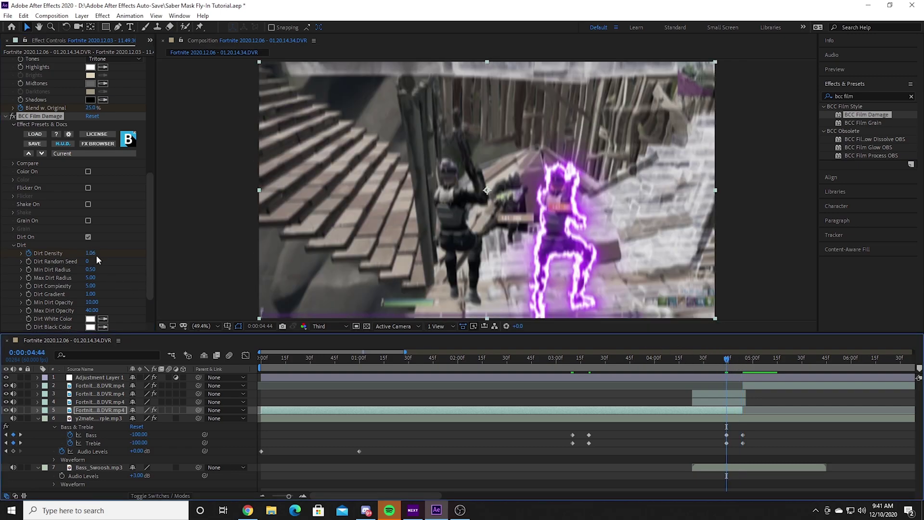
pyautogui.click(91, 253)
pyautogui.write('1')
# Step: Place the playhead at 0:00:03:07, just before the effects start, and save the project
pyautogui.click(568, 360)
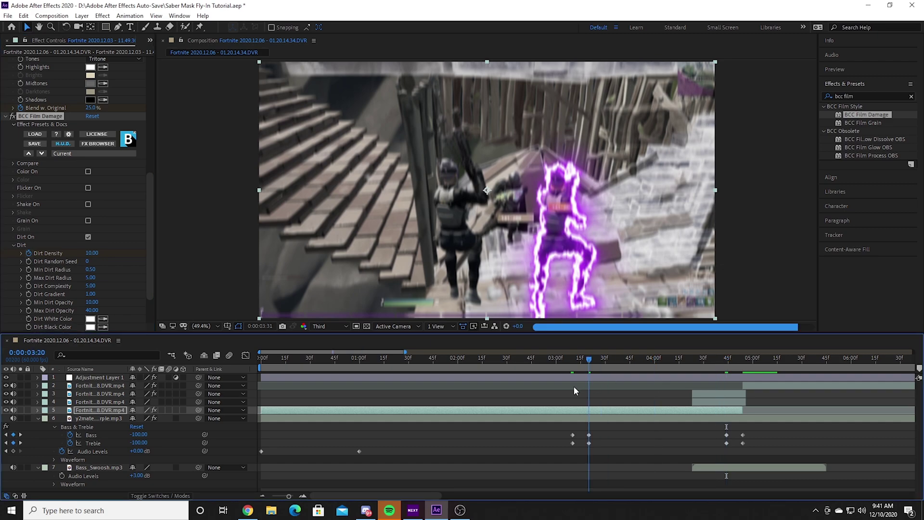
pyautogui.click(6, 17)
pyautogui.click(19, 103)
# Step: Preview the transition from 0:00:03:07 and collapse the music layer's properties in the timeline
pyautogui.press('space')
pyautogui.click(603, 421)
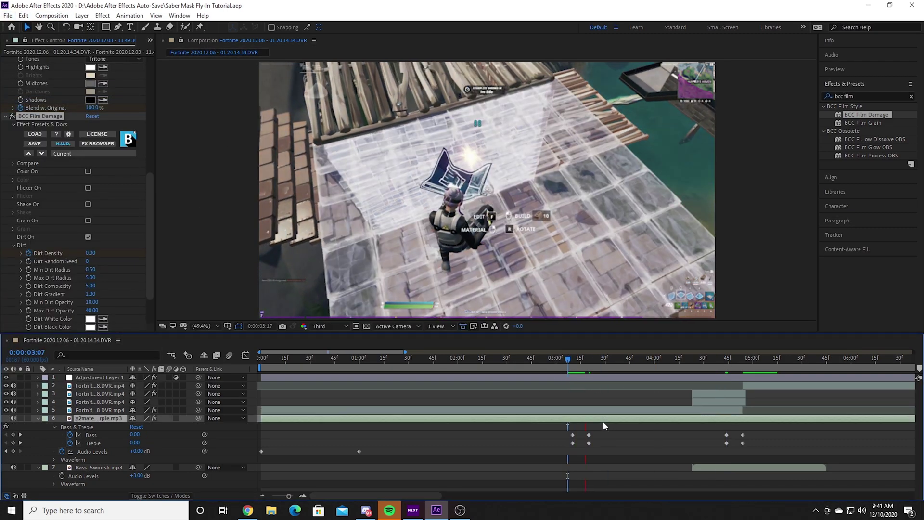
pyautogui.press('u')
pyautogui.click(633, 402)
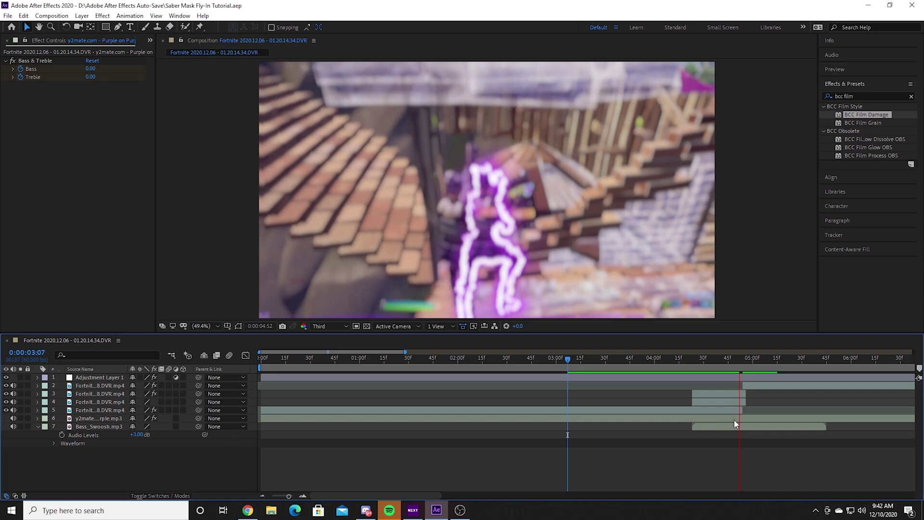
# Step: Replay the transition from about 0:00:03:12 through the second clip to check its look and sound
pyautogui.press('space')
pyautogui.moveTo(592, 387); pyautogui.dragTo(576, 387)
pyautogui.press('space')
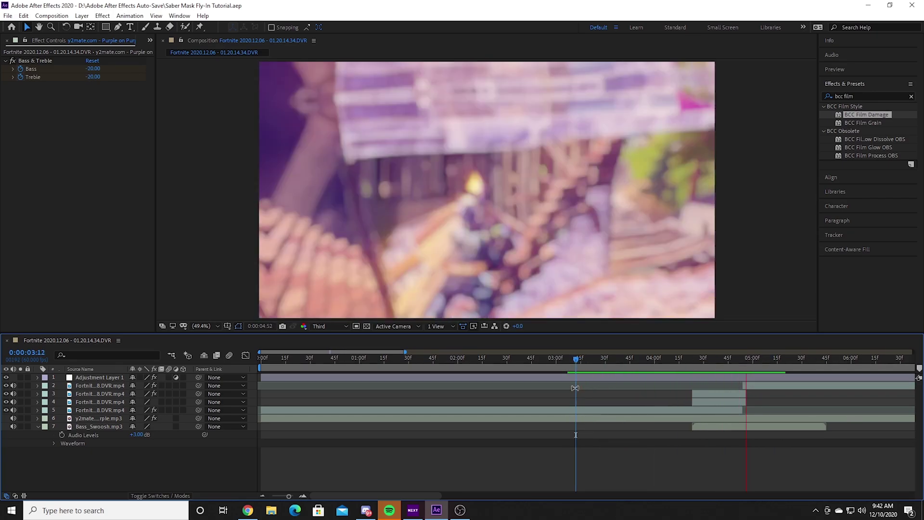
pyautogui.press('space')
pyautogui.moveTo(789, 364); pyautogui.dragTo(576, 382)
pyautogui.press('space')
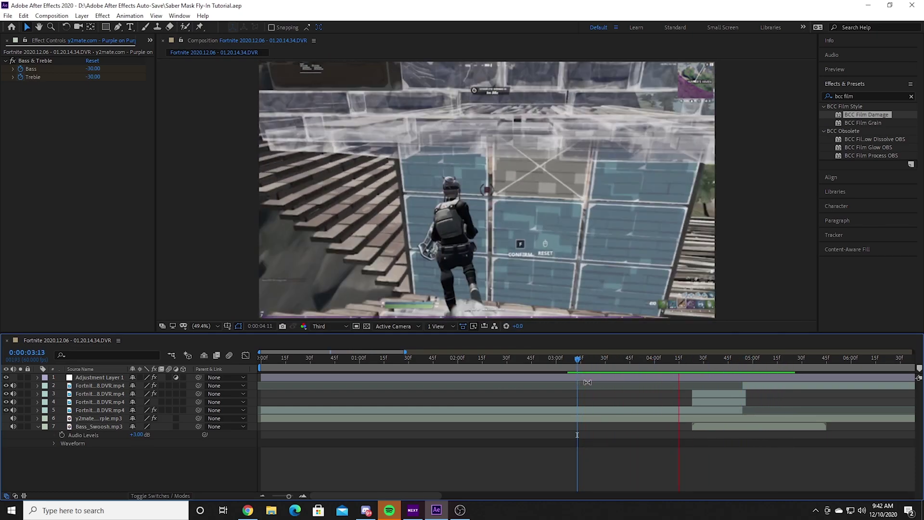
pyautogui.press('space')
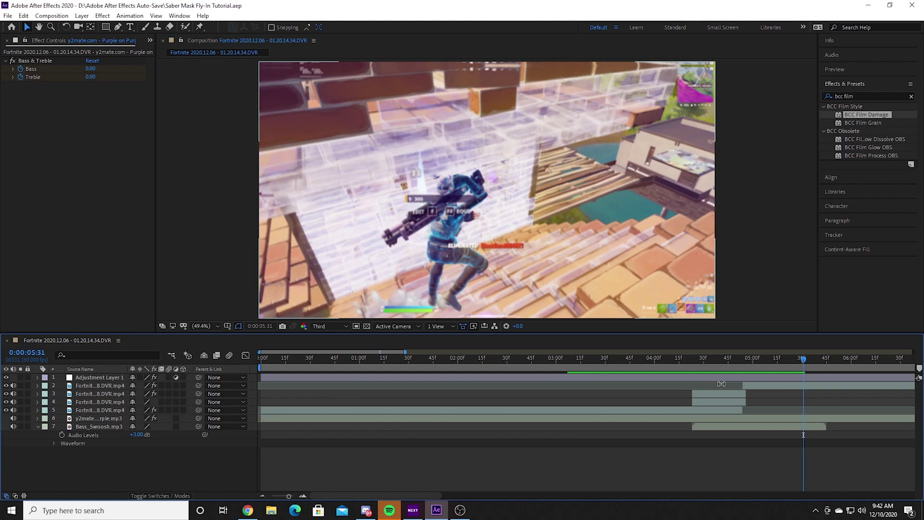